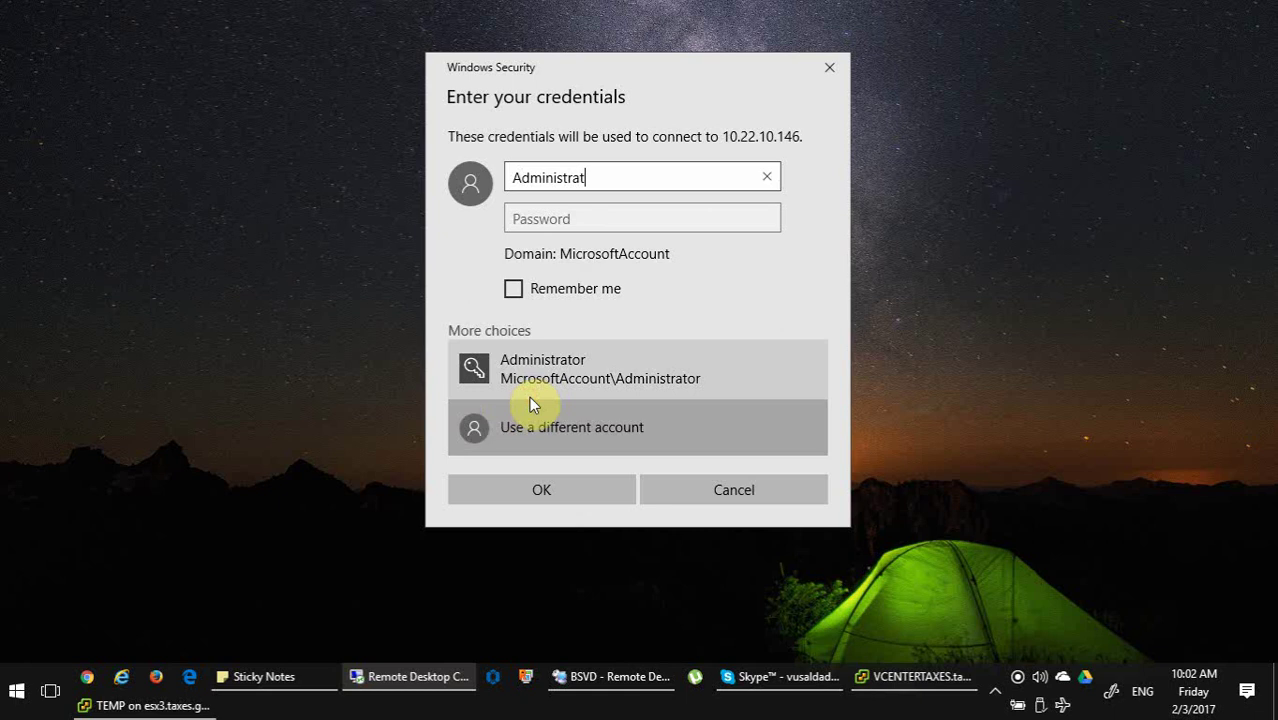
Step: Enter the Administrator account's password and connect to 10.22.10.146, accepting the certificate prompt
key("Tab")
type("••••••")
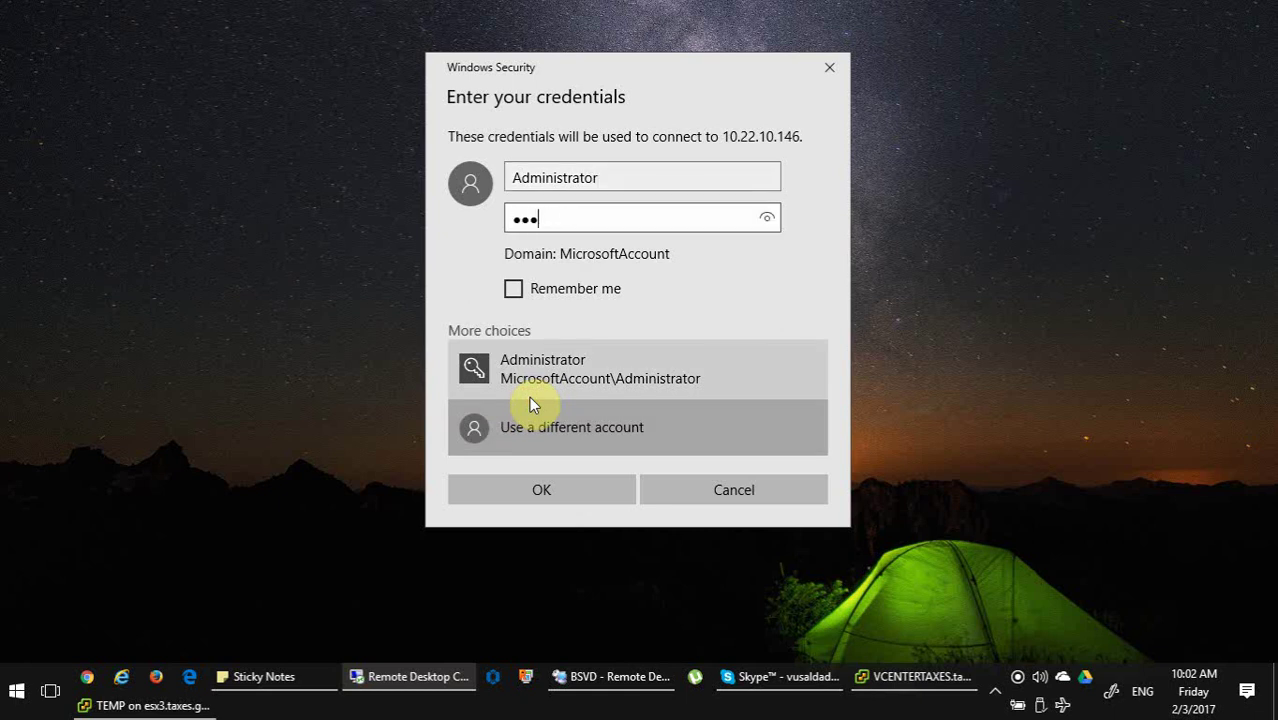
type("••")
key("Return")
key("Return")
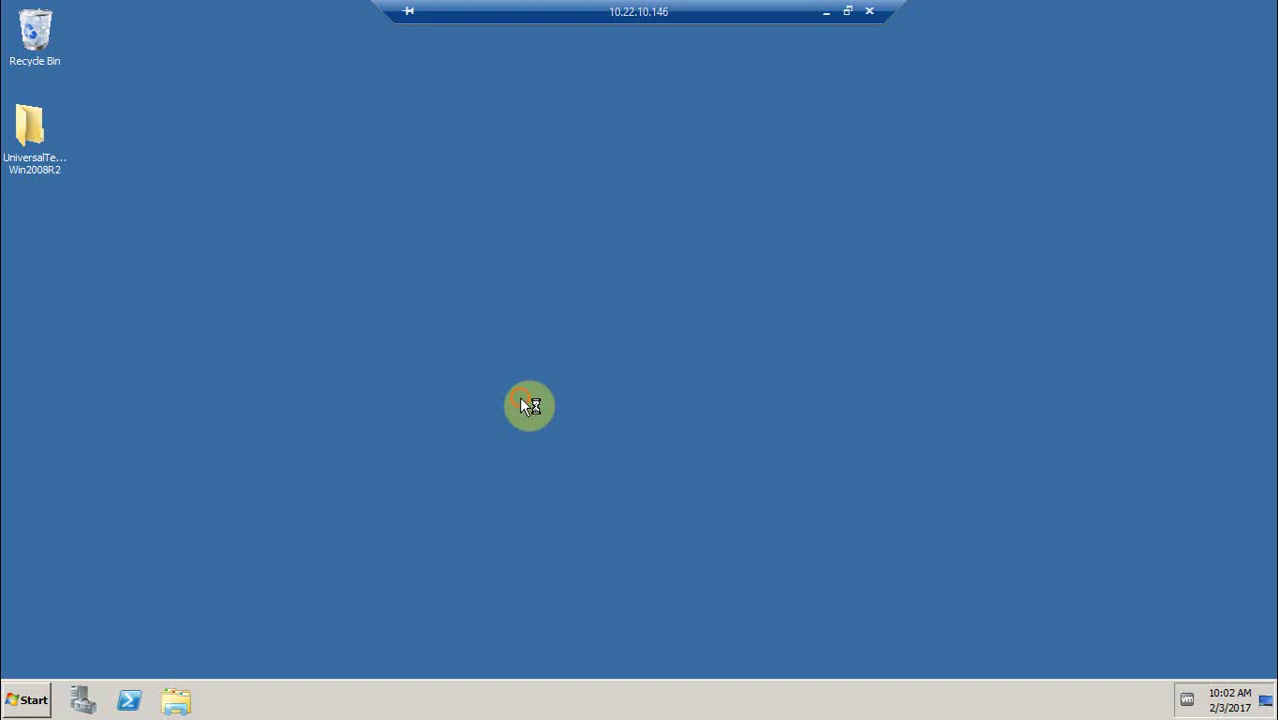
Step: Display the logged-on users in Task Manager, enlarging the window and widening the User column to show full names
right_click(490, 689)
left_click(531, 637)
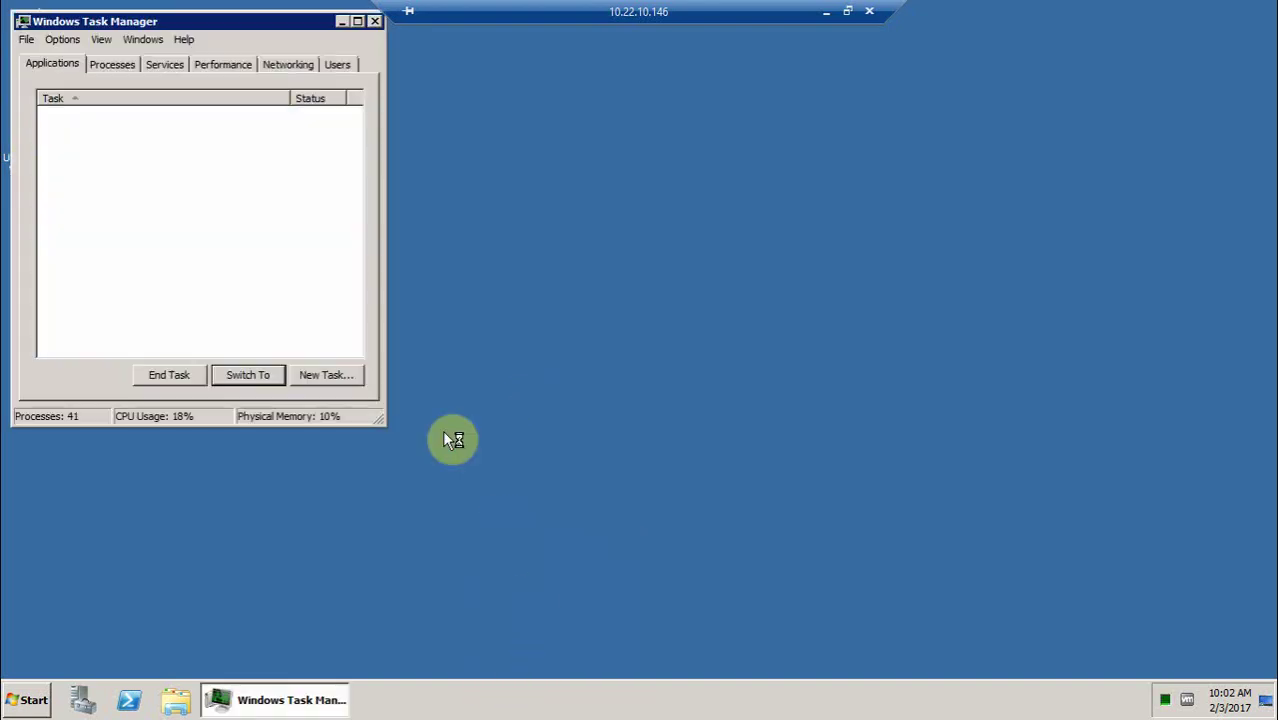
left_click(340, 64)
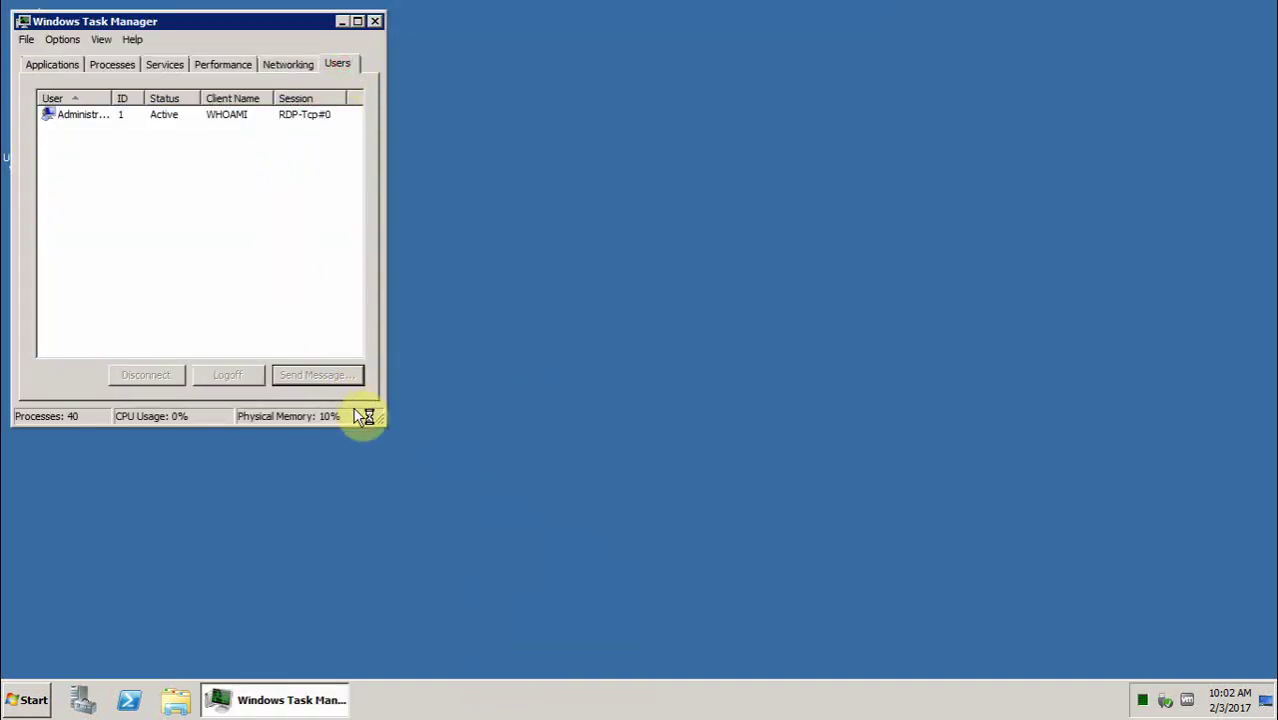
left_click_drag(366, 416, 626, 563)
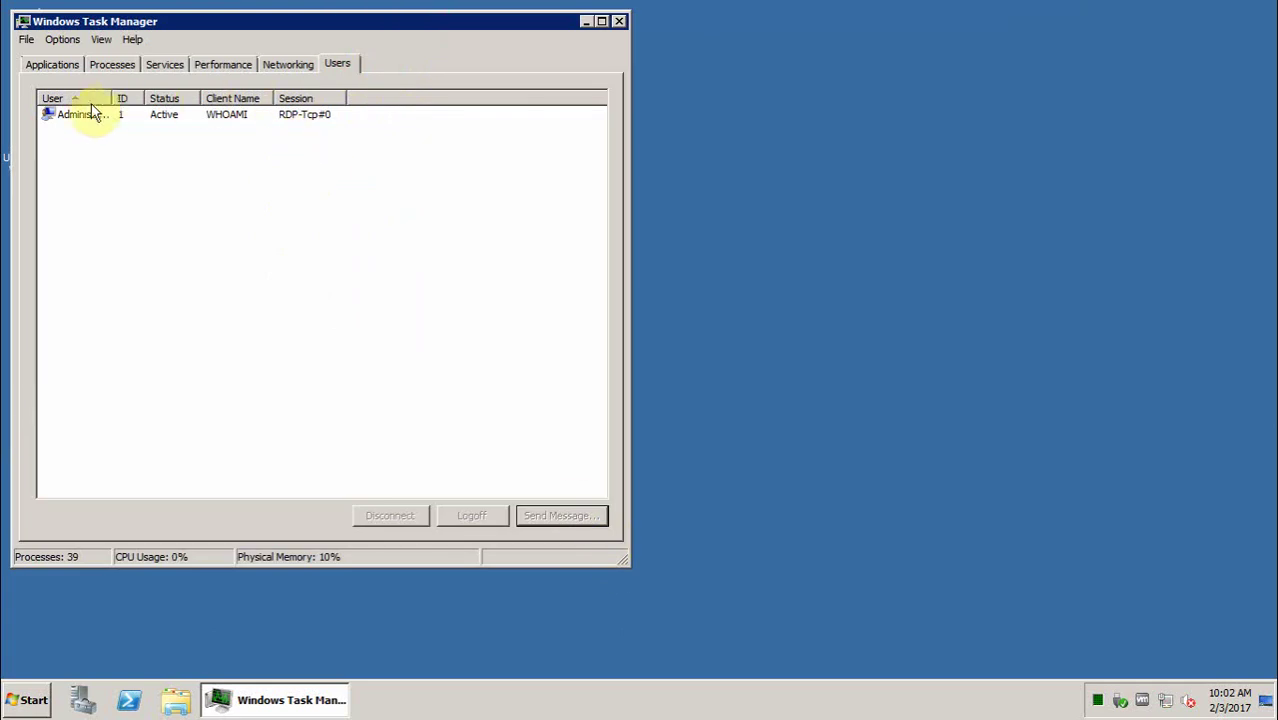
left_click_drag(112, 98, 157, 98)
Step: Minimize the Administrator session and start a second Remote Desktop connection to 10.22.10.146
mouse_move(786, 10)
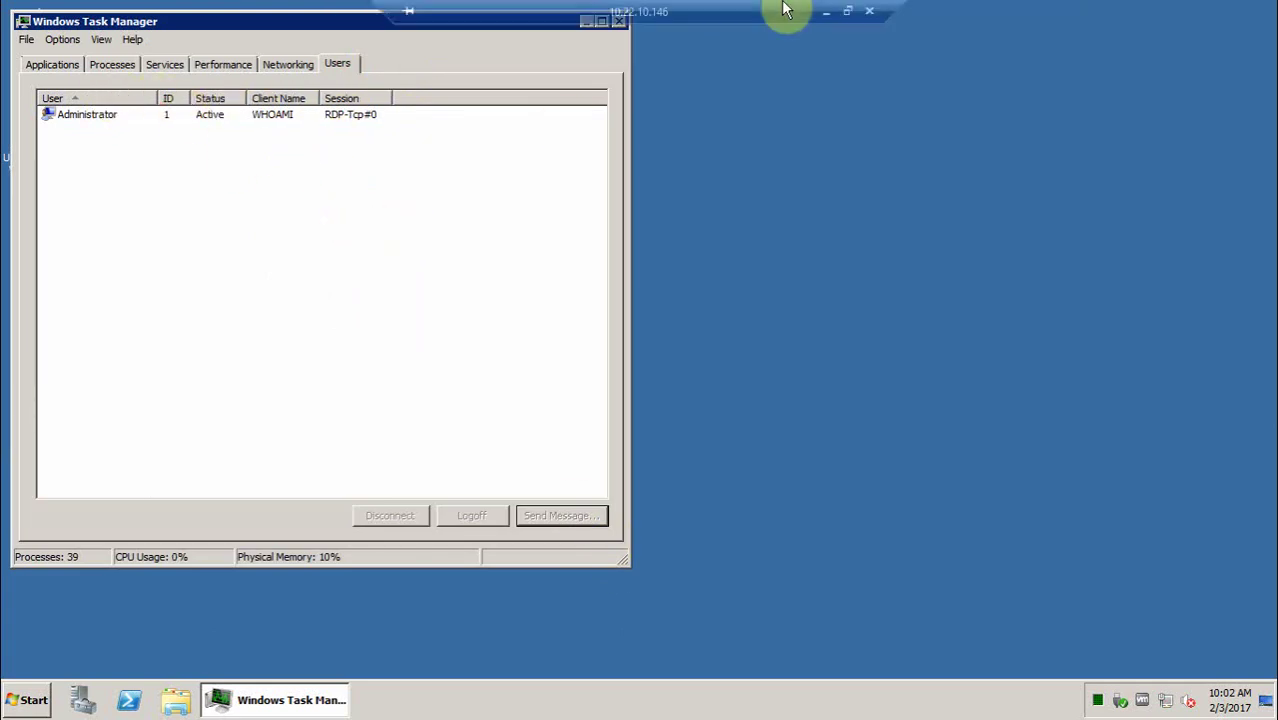
left_click(826, 11)
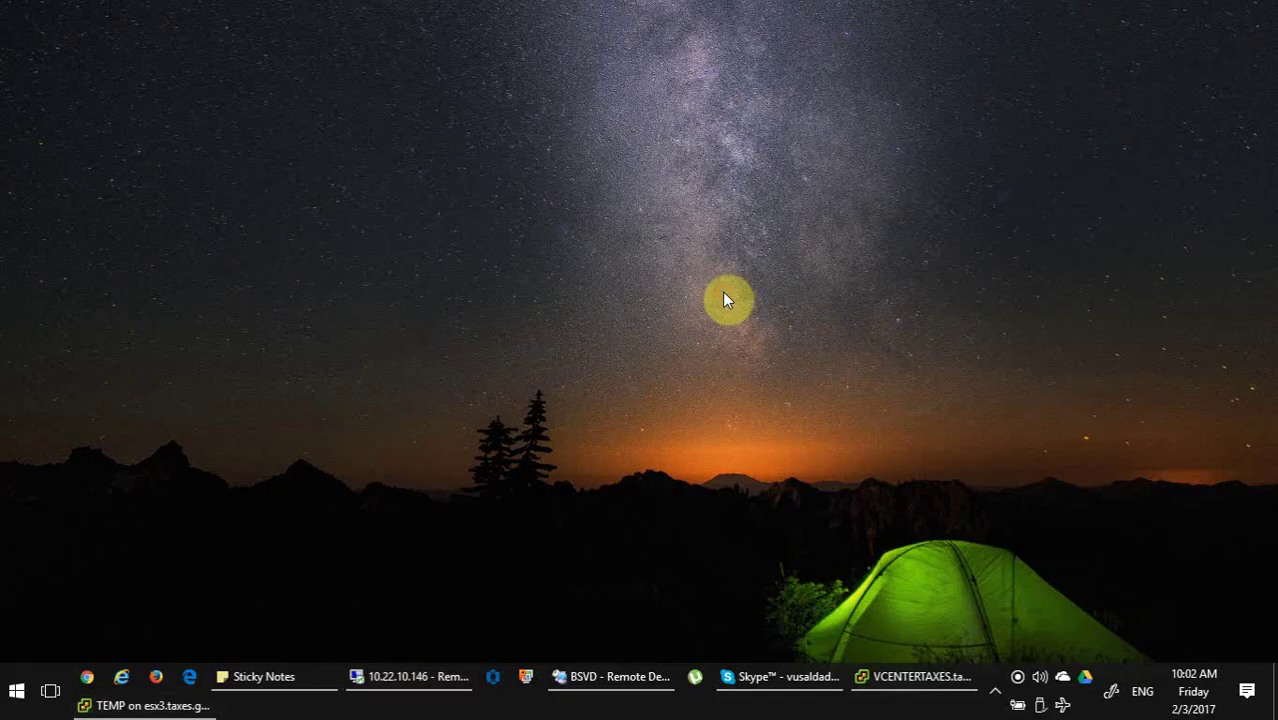
key("super+r")
key("Return")
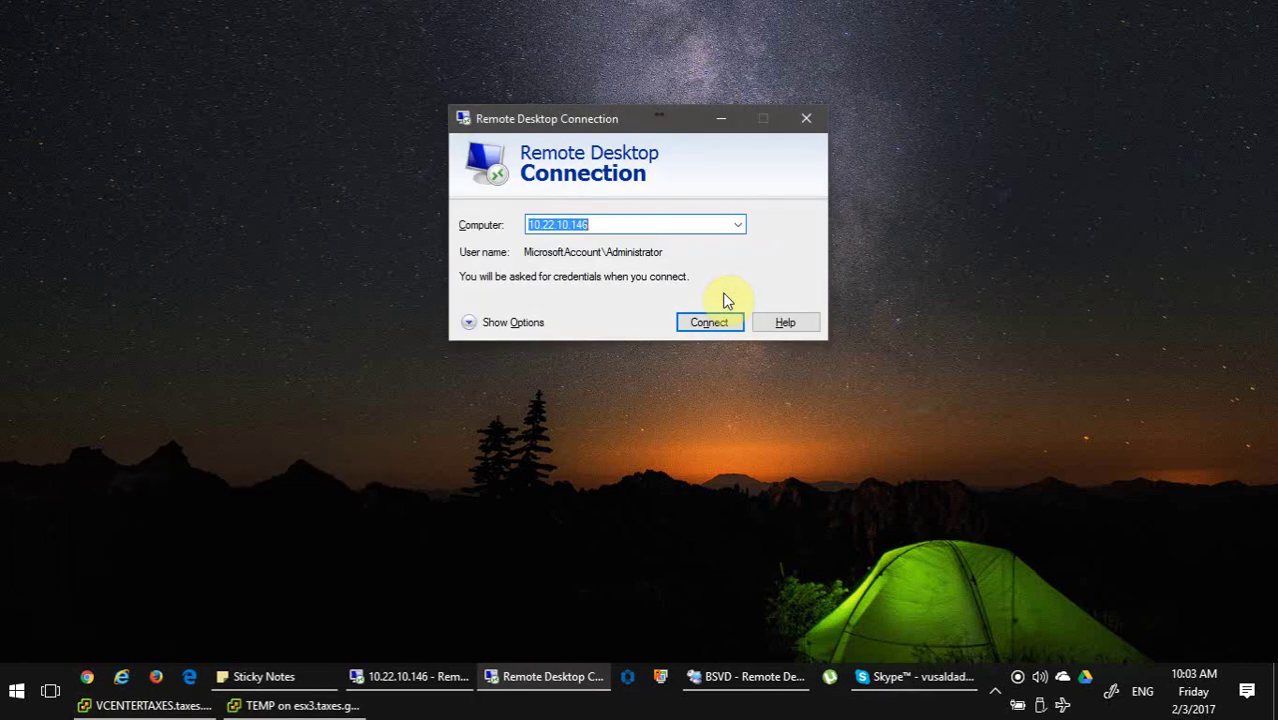
key("Return")
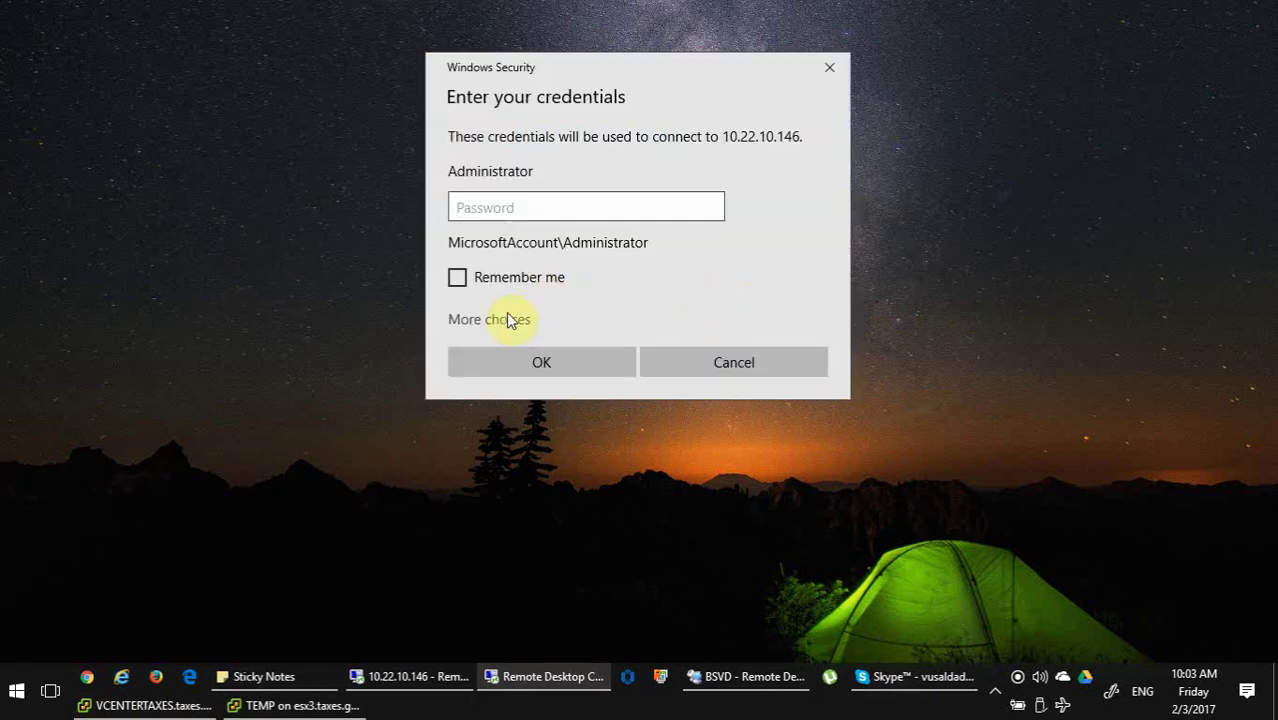
Step: Sign in with a different account as User1 using the account password, and accept the certificate prompt
left_click(506, 318)
left_click(508, 405)
type("User1")
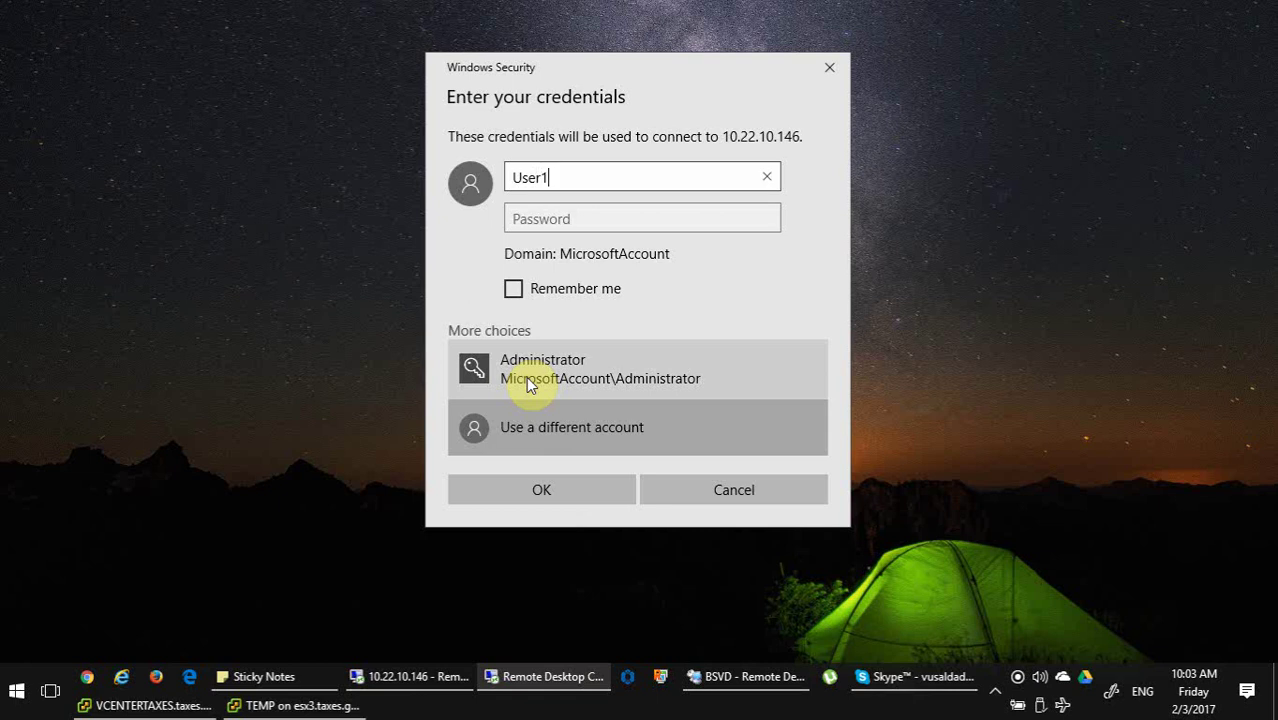
key("Tab")
type("••")
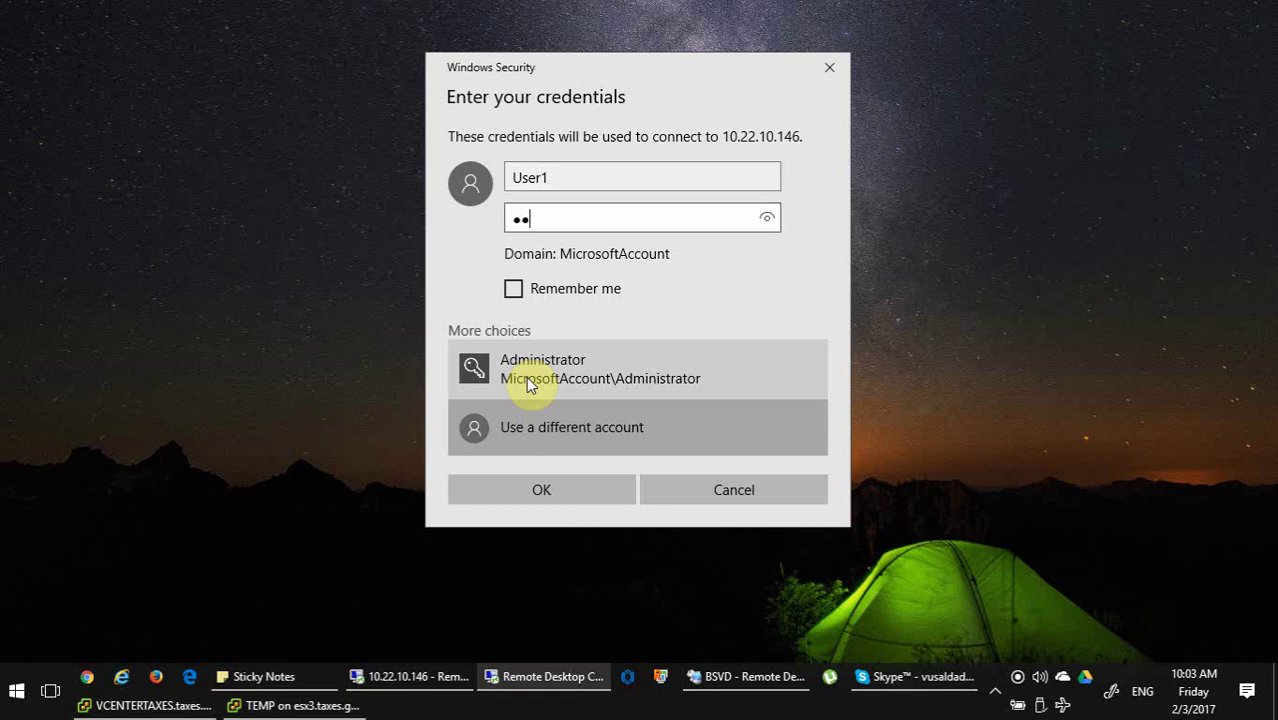
type("••••")
key("Return")
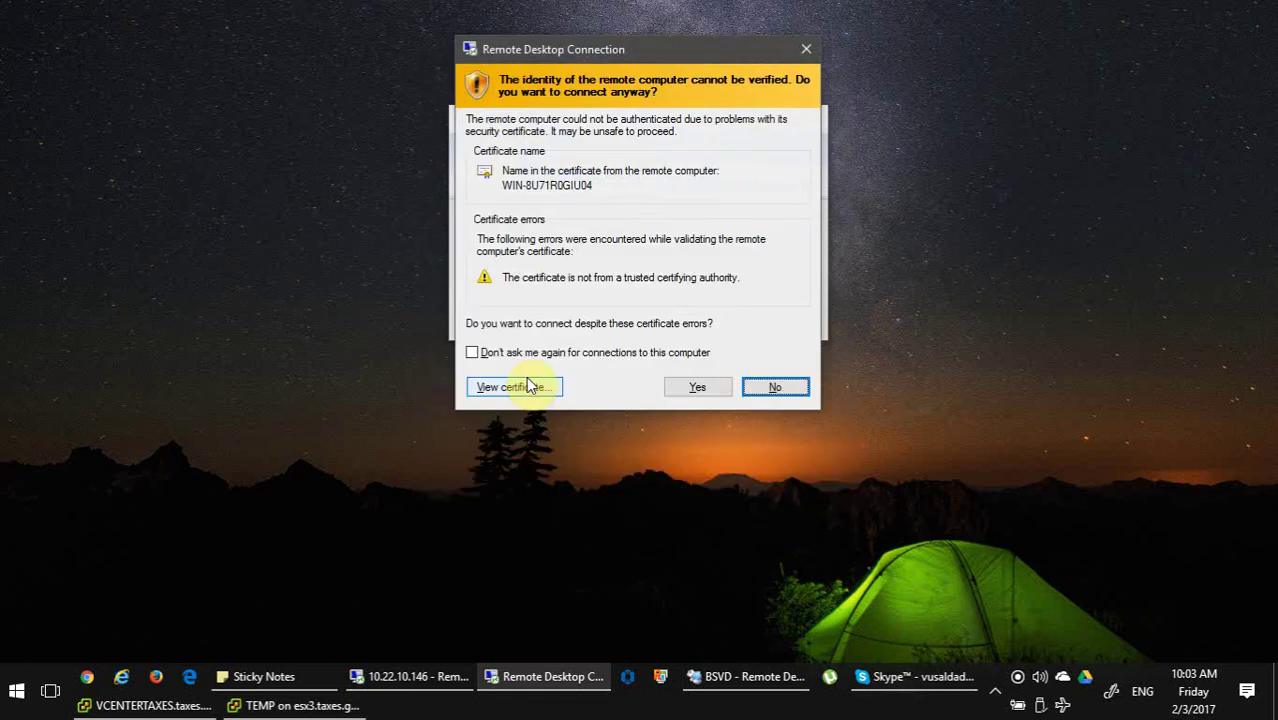
key("Return")
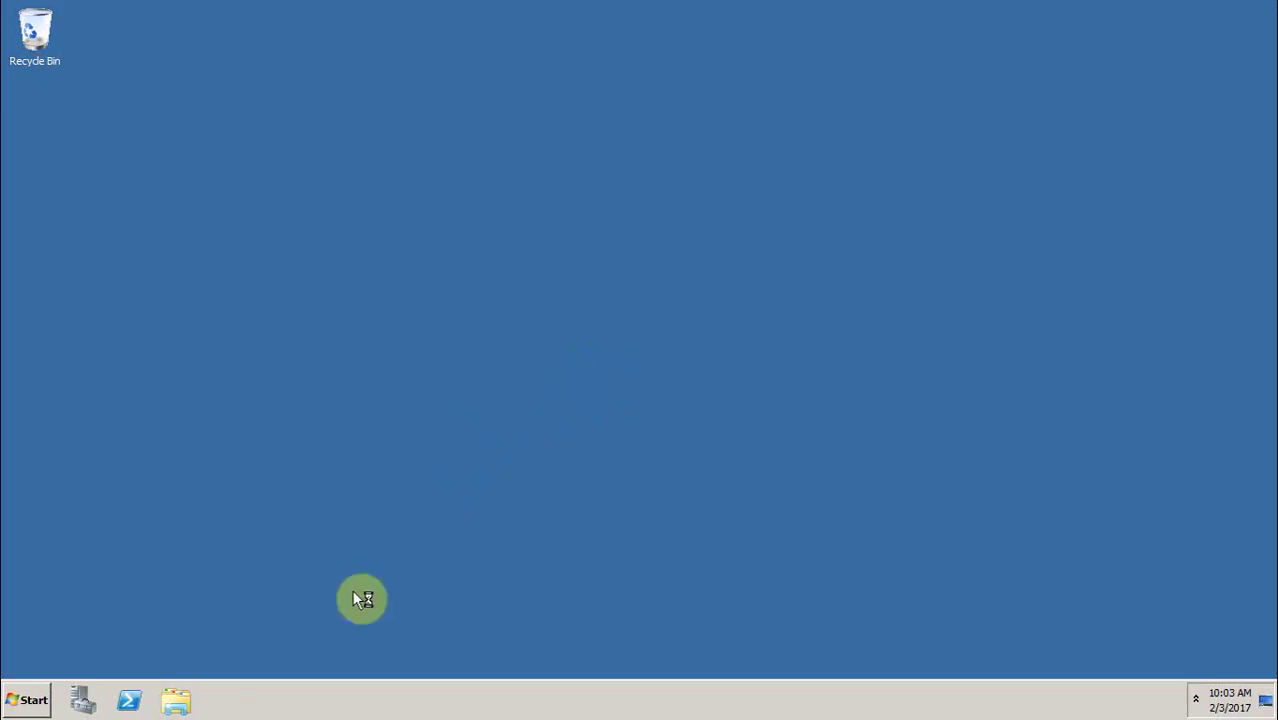
Step: Check the users list in Task Manager within the User1 session, enlarging the window and widening the User column
right_click(320, 688)
left_click(385, 643)
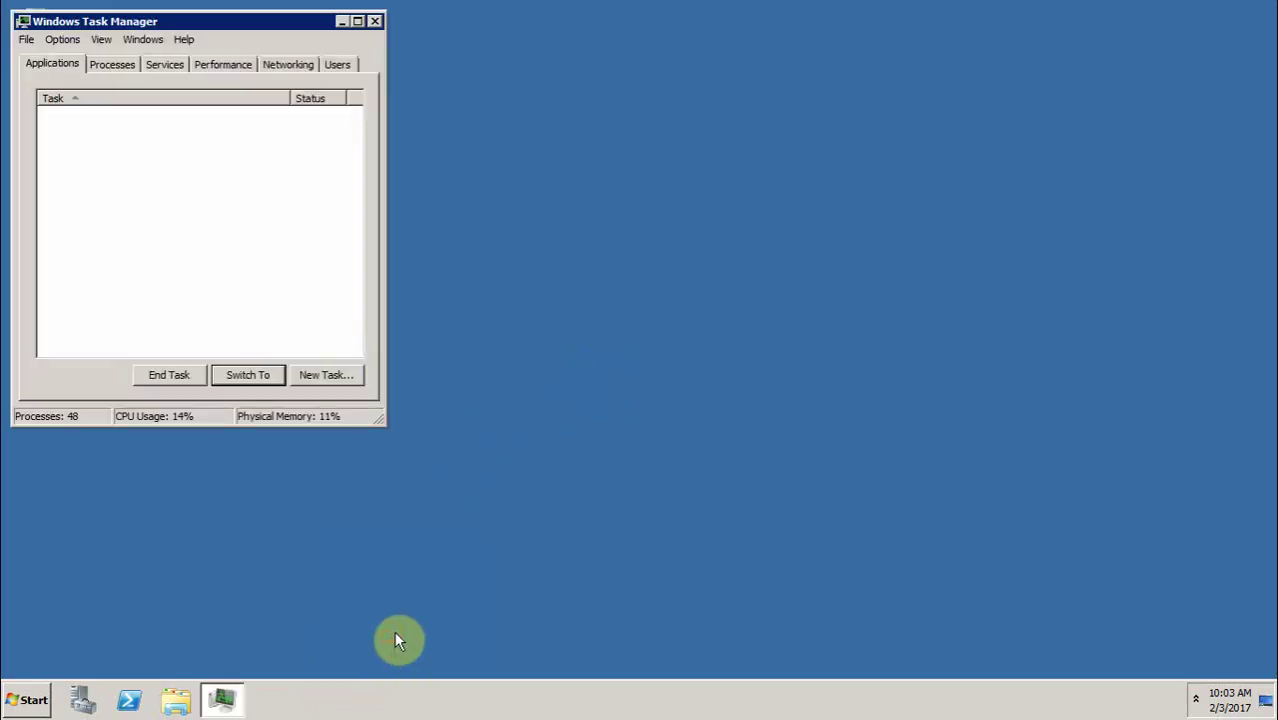
left_click_drag(381, 421, 519, 551)
left_click(338, 64)
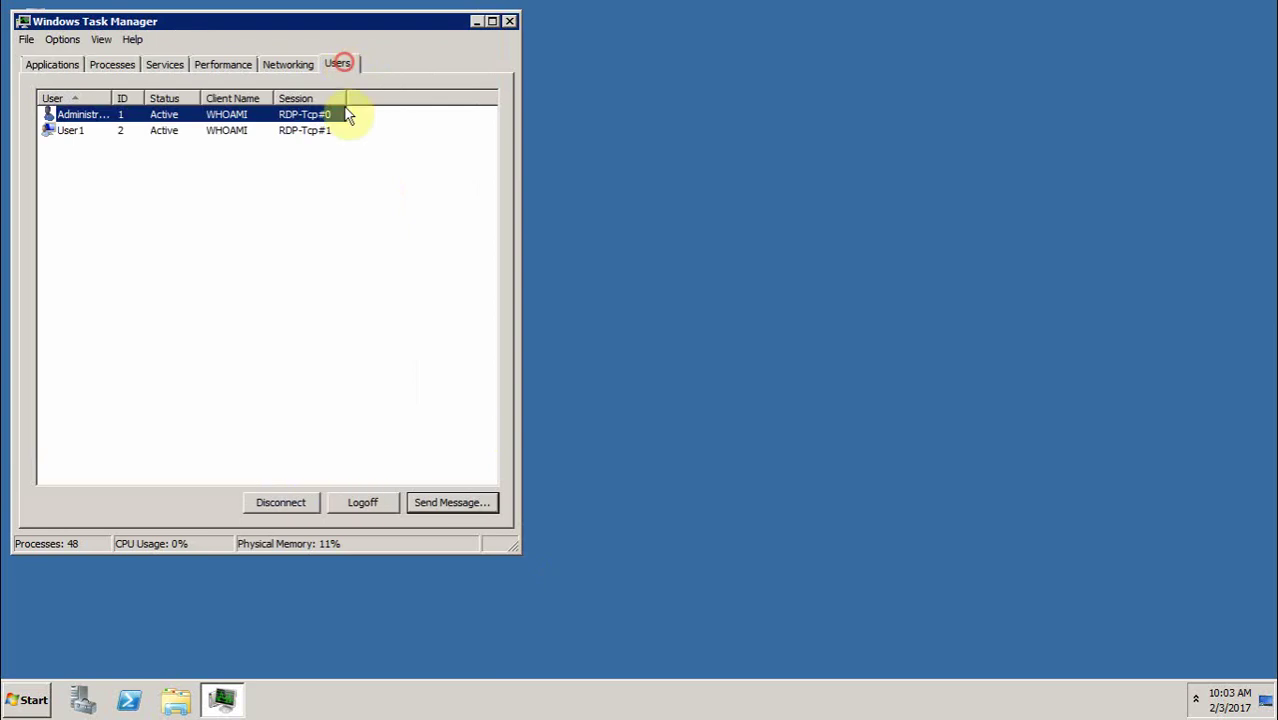
left_click(328, 194)
left_click_drag(111, 98, 168, 98)
left_click(291, 196)
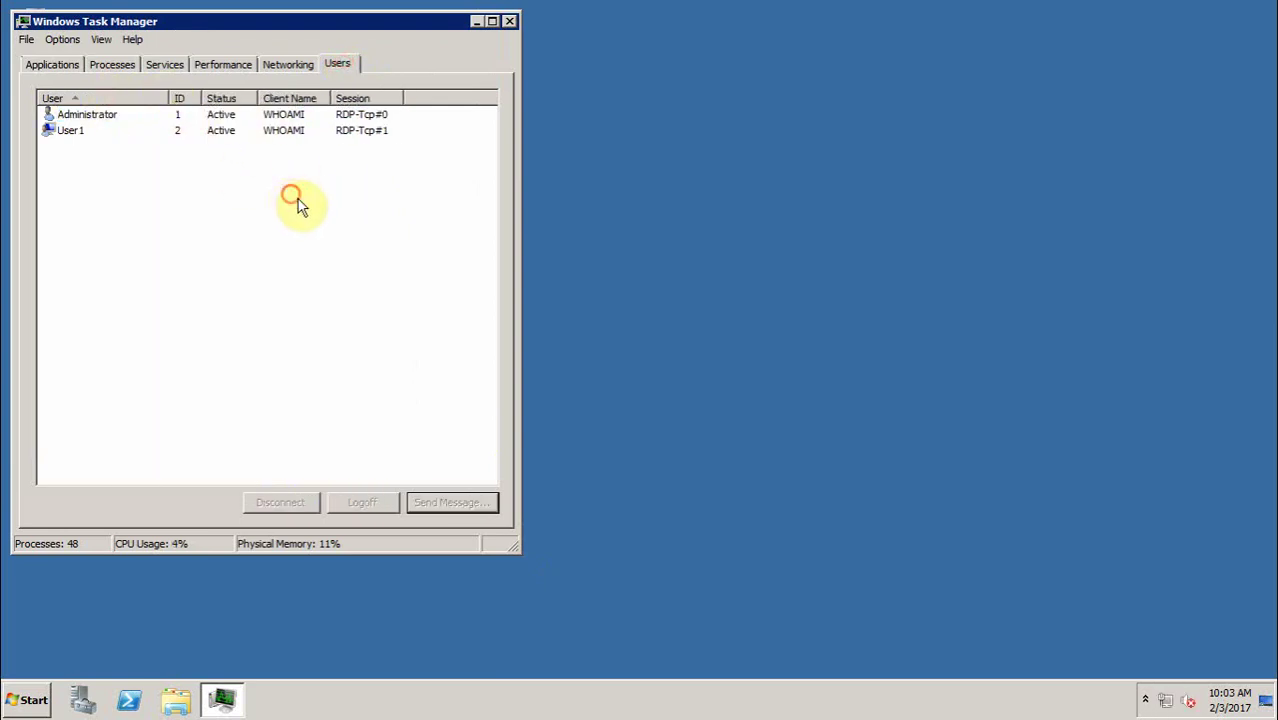
Step: Minimize the User1 session and start a third Remote Desktop connection to 10.22.10.146
left_click(813, 14)
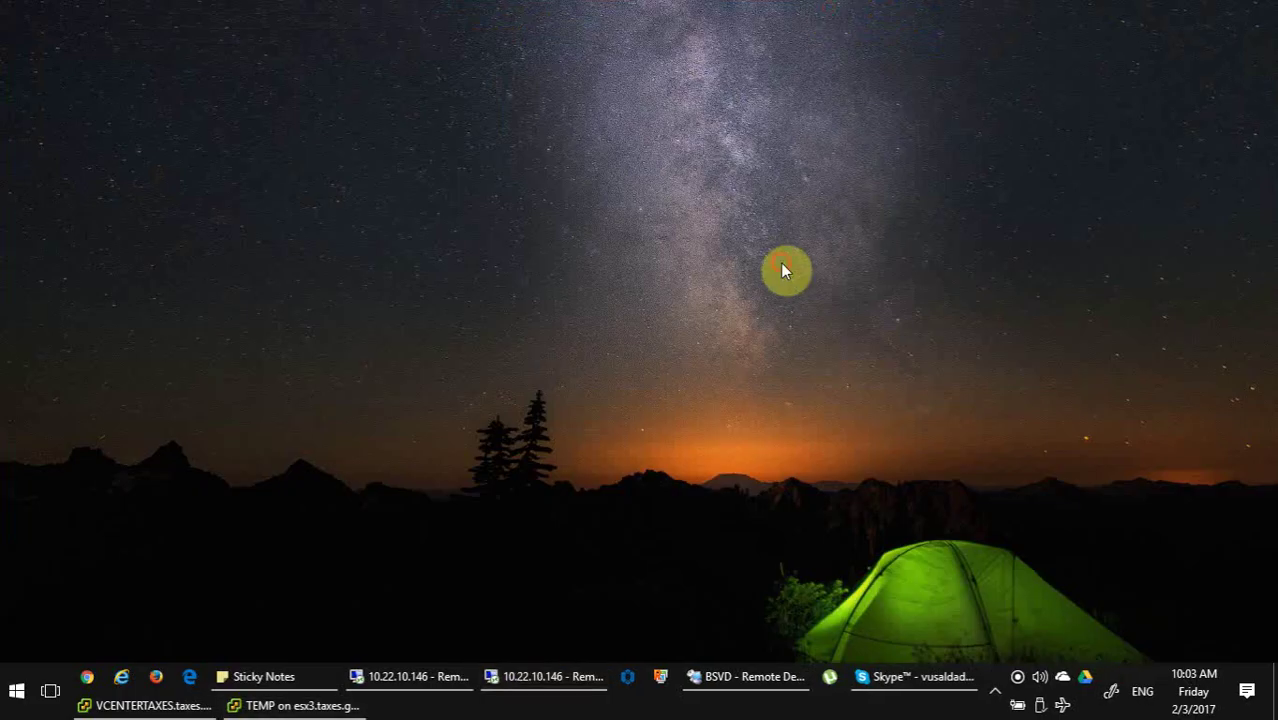
key("super+r")
key("Return")
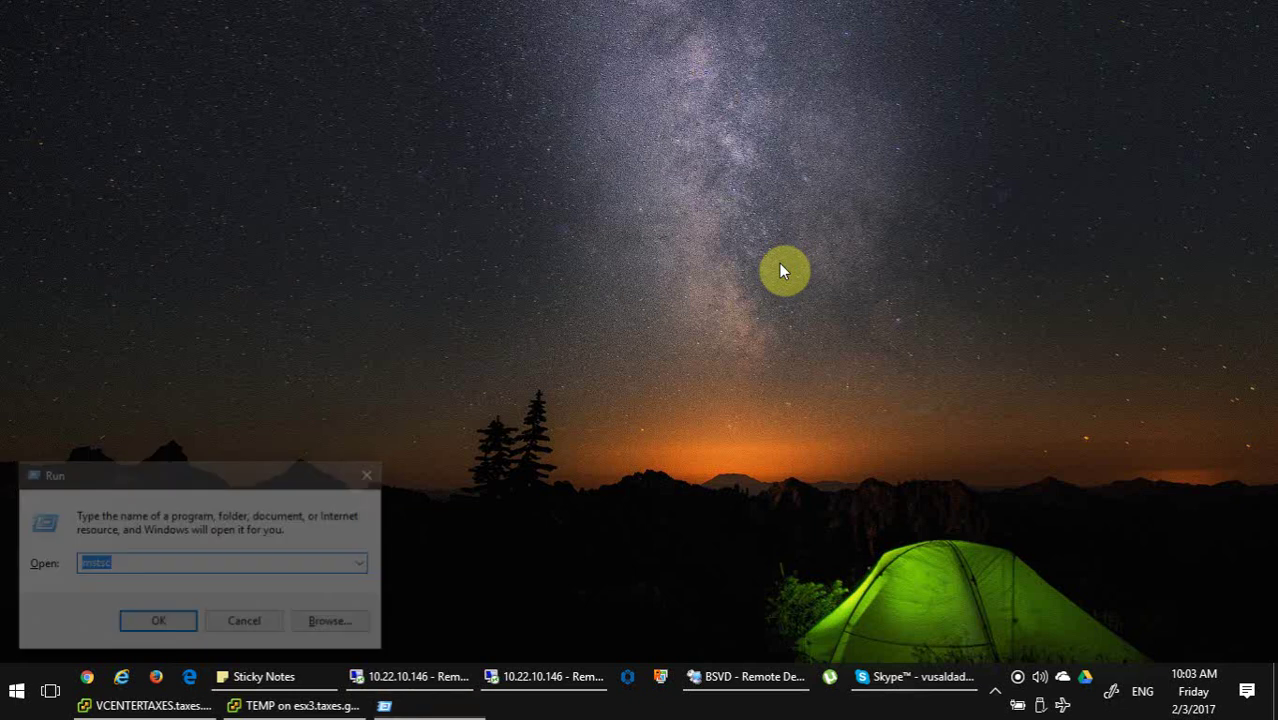
key("Return")
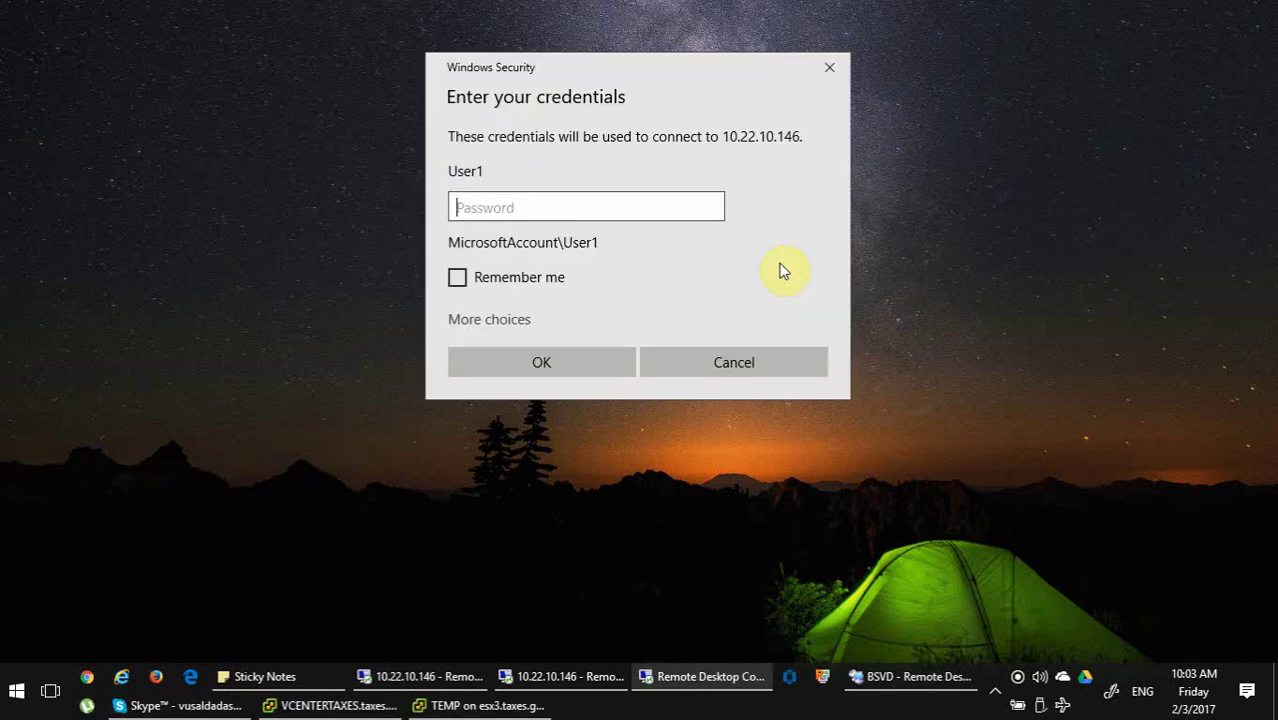
Step: Try to sign in as User2 with the account password, accept the certificate prompt, and cancel rather than disconnect another user
left_click(526, 319)
left_click(540, 401)
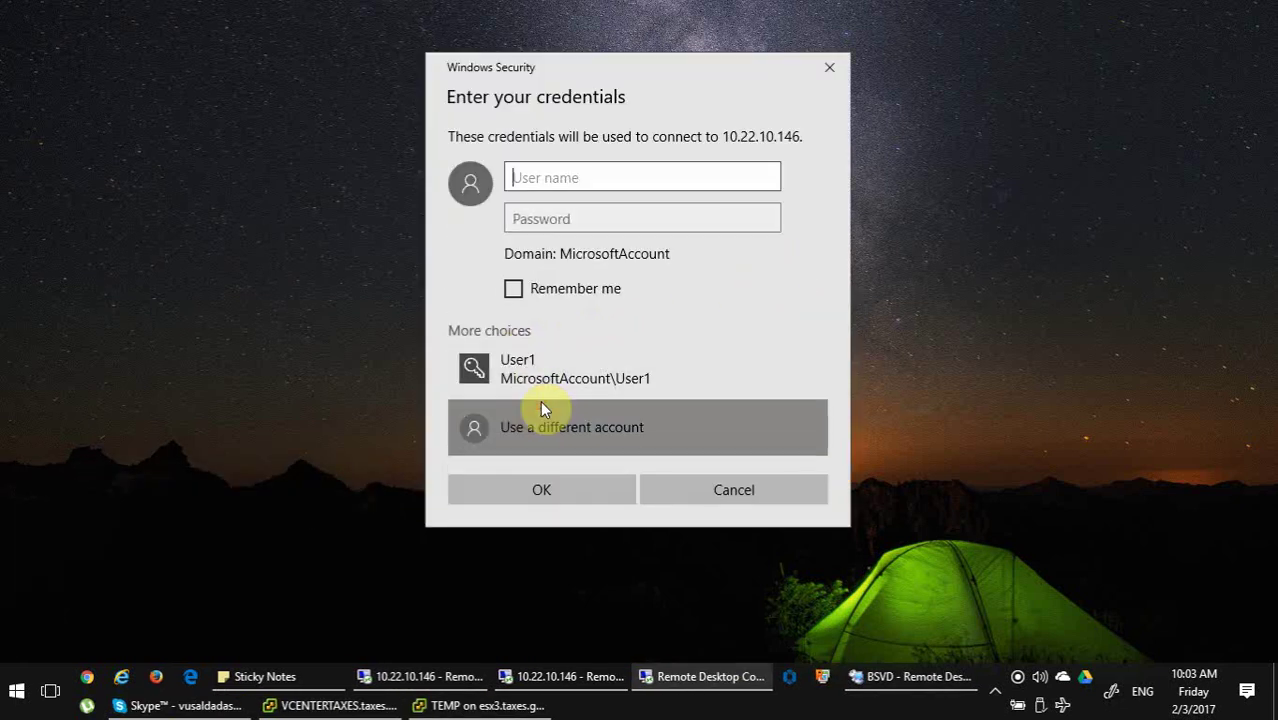
type("User2")
key("Tab")
type("•••••")
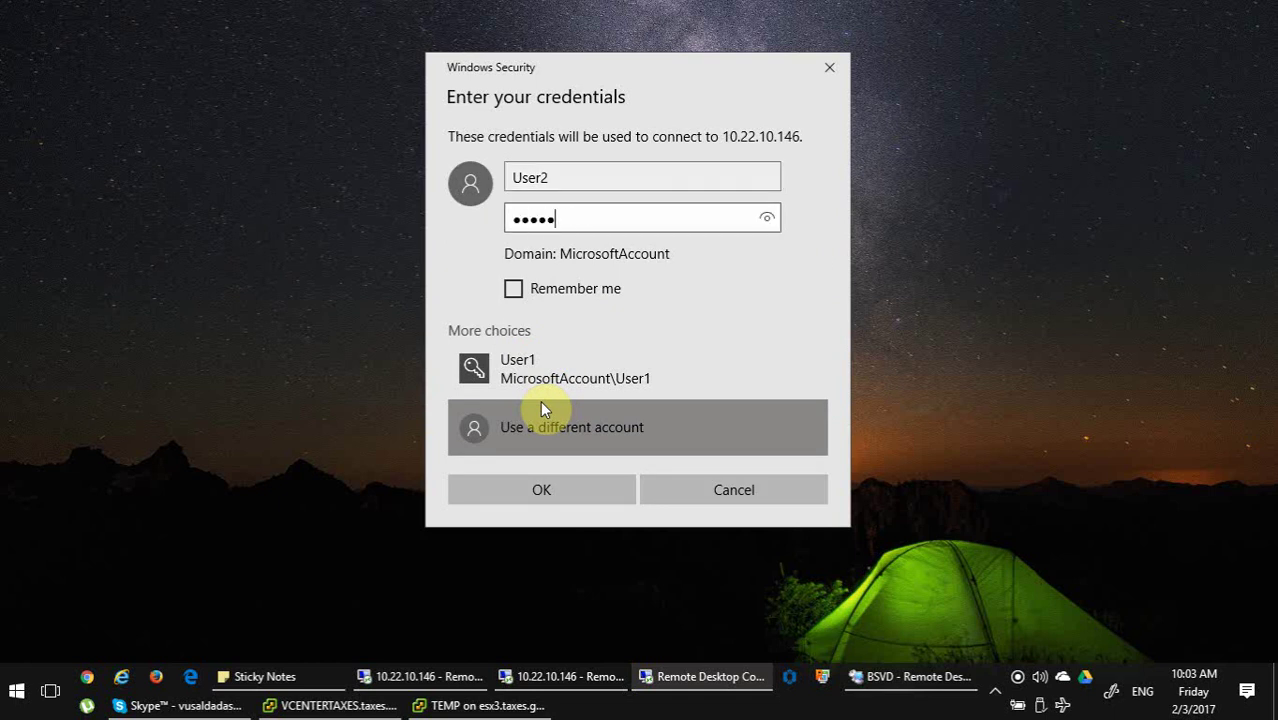
type("•••")
key("Return")
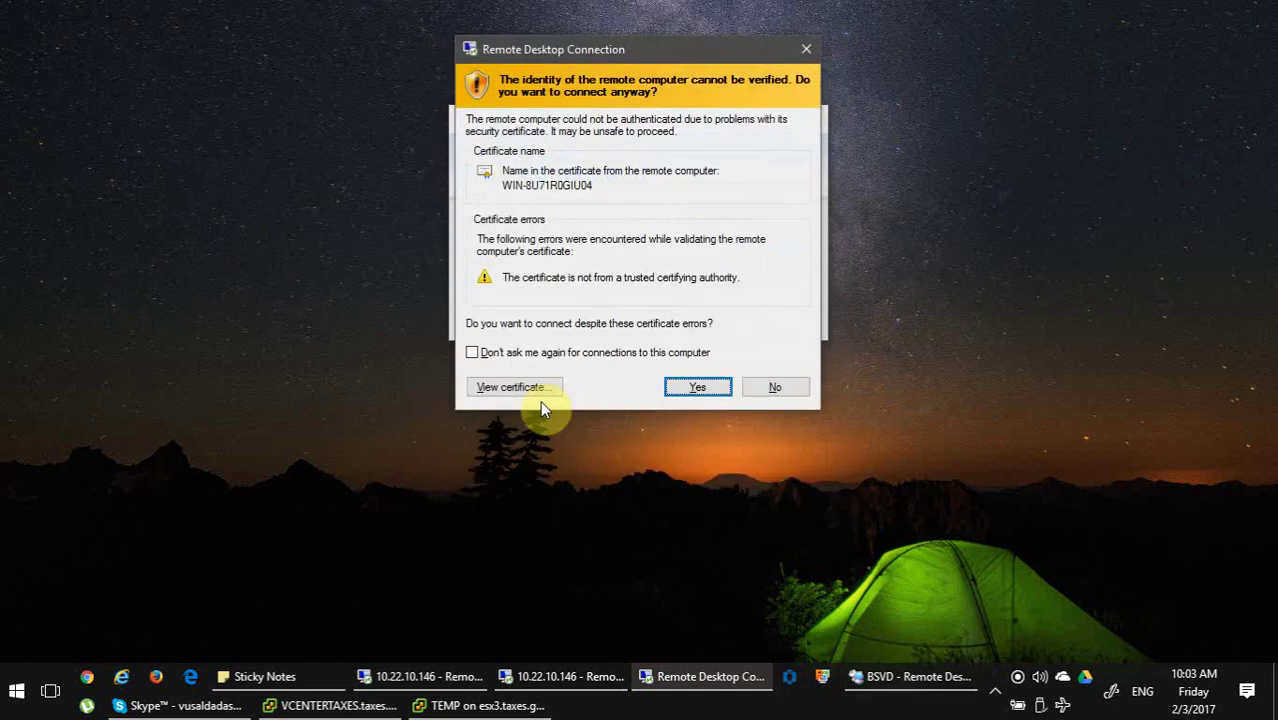
key("Return")
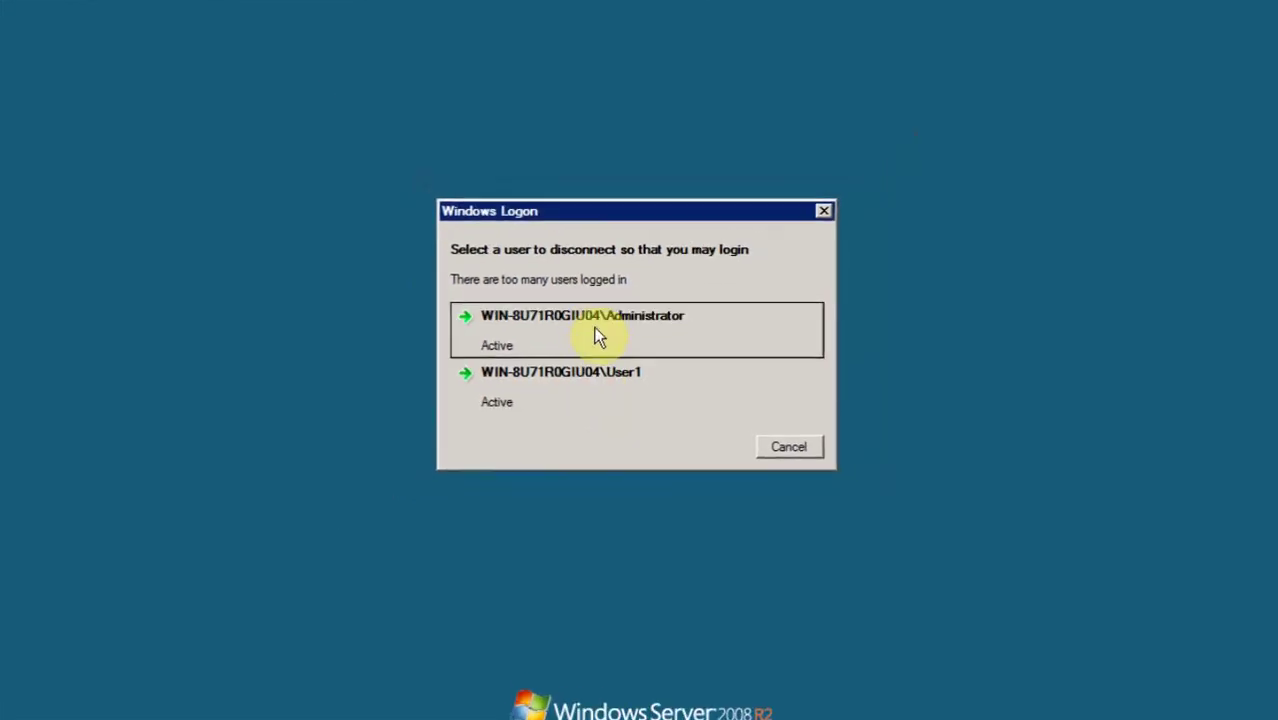
left_click(766, 439)
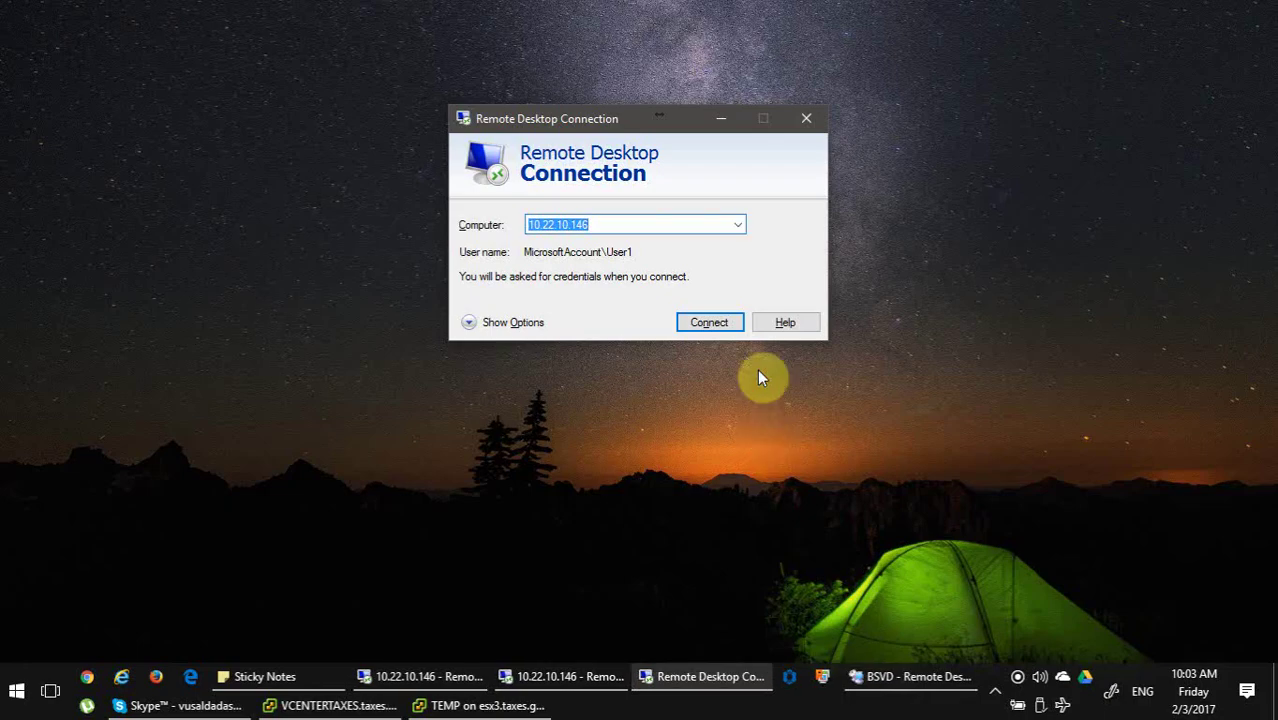
left_click(800, 118)
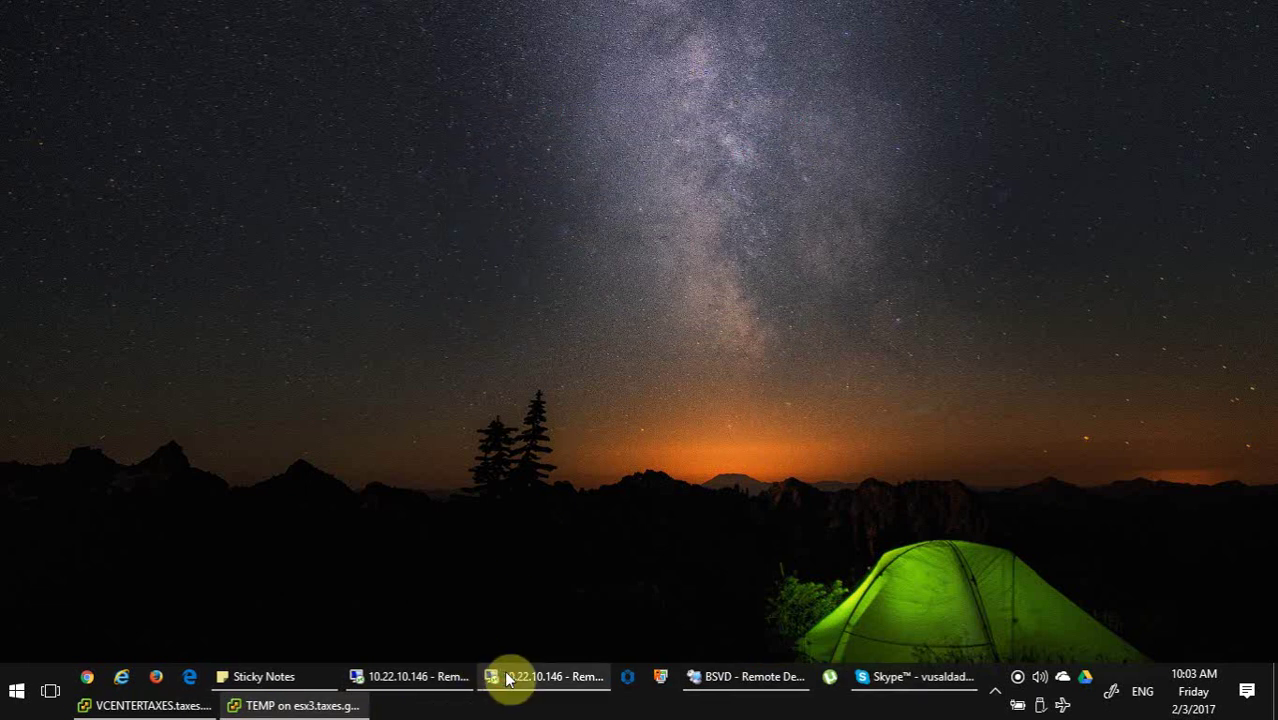
Step: Return to the User1 remote session and log it off
left_click(500, 676)
left_click(30, 700)
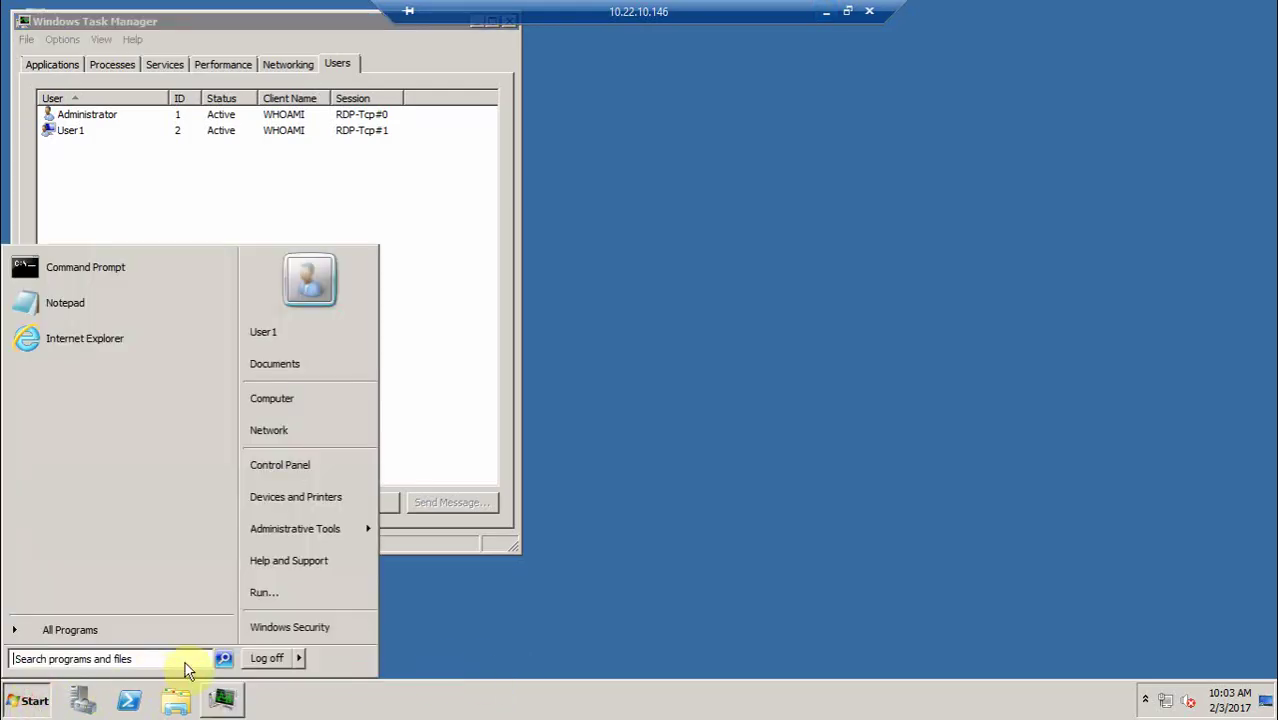
left_click(272, 659)
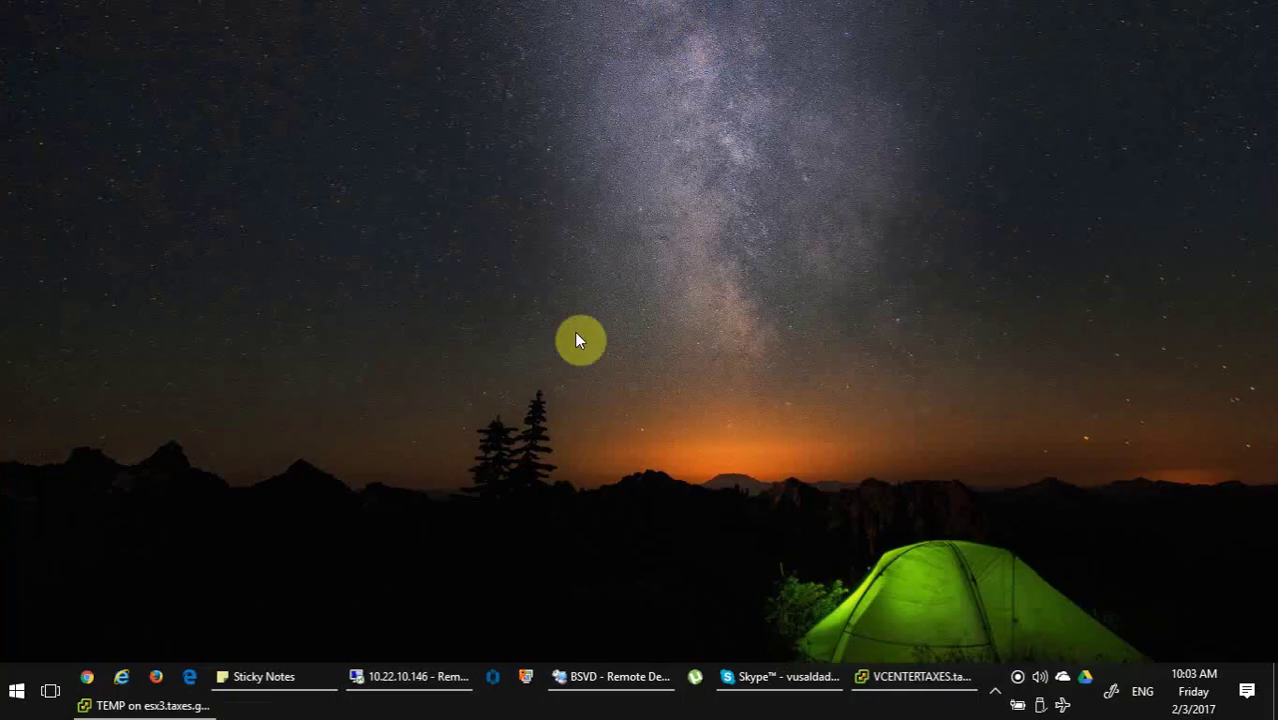
Step: Return to the Administrator remote session and close Task Manager
left_click(419, 680)
left_click_drag(323, 27, 580, 54)
left_click(872, 50)
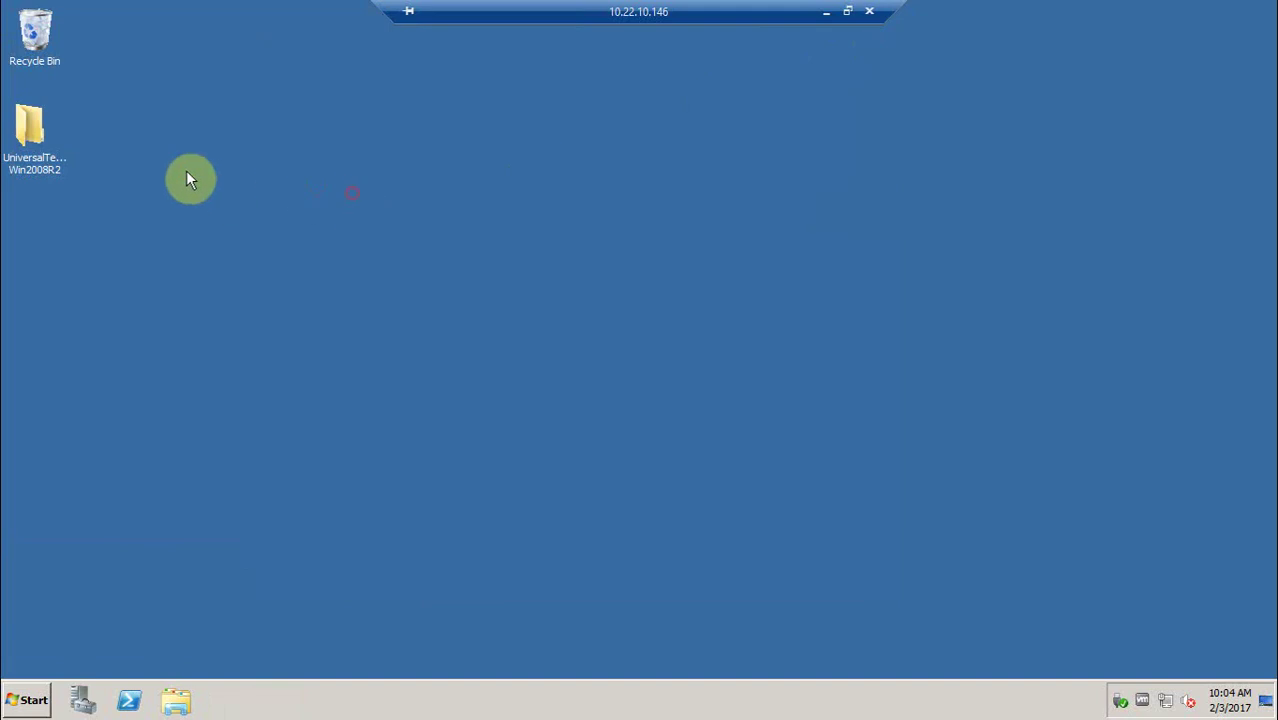
Step: Run UniversalTermsrvPatch-x64 as administrator from the UniversalTermsrvPatch Win2008R2 desktop folder
double_click(38, 145)
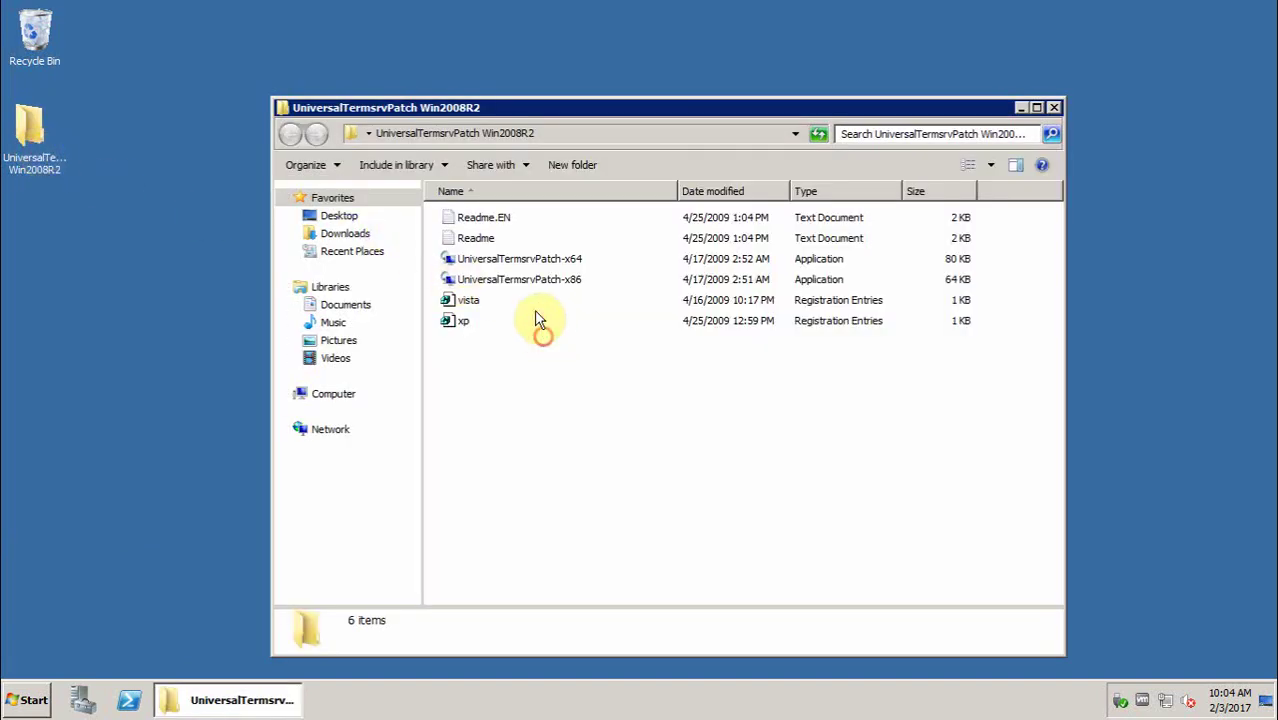
right_click(520, 264)
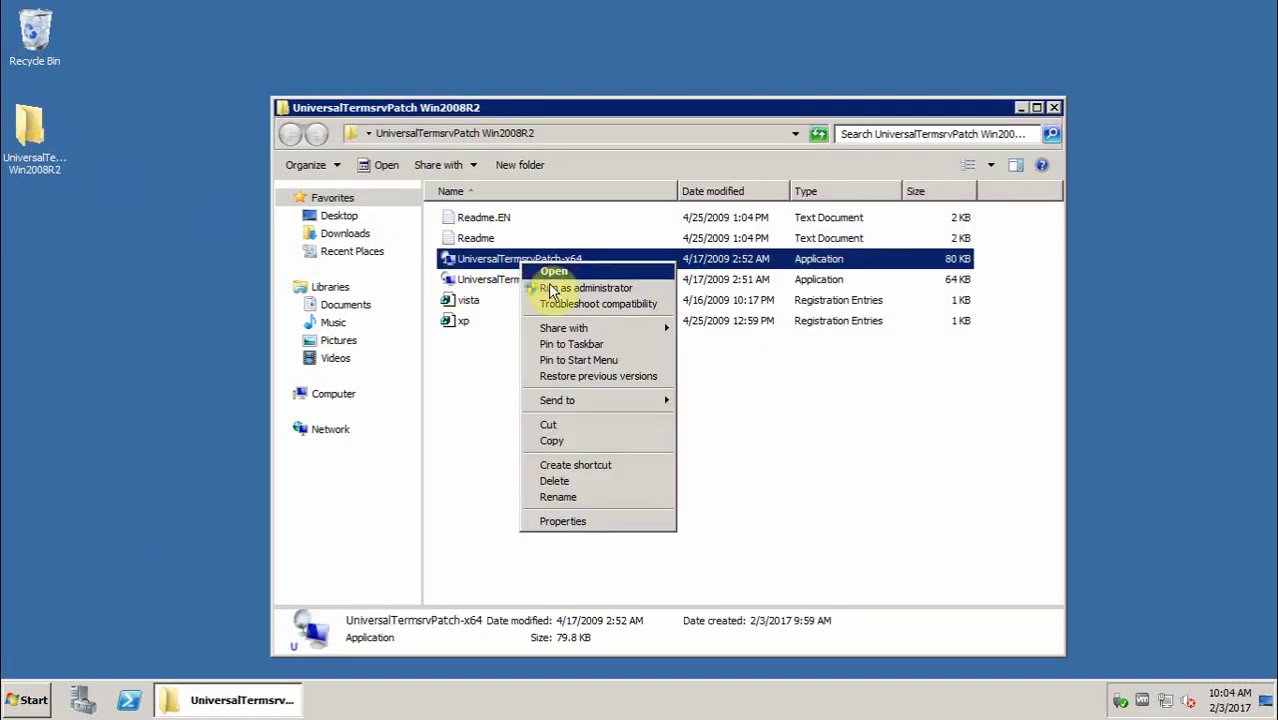
left_click(552, 288)
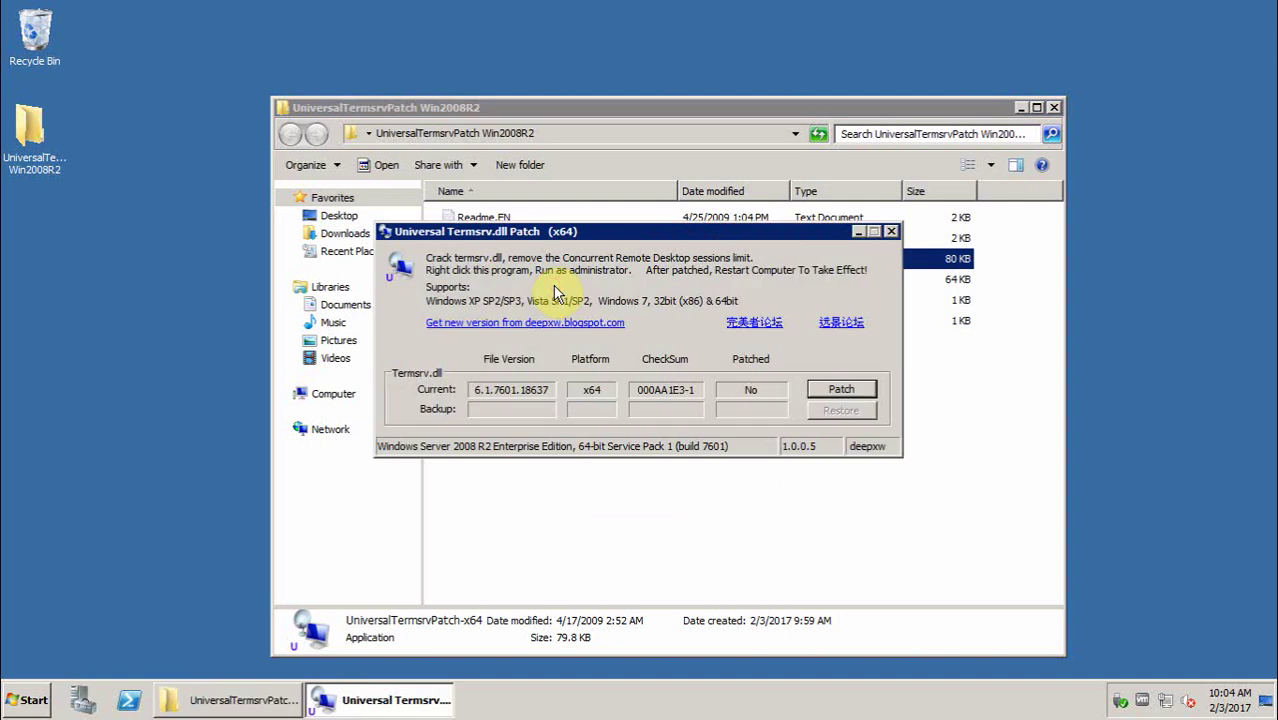
Step: Patch the current termsrv.dll and restart the remote server to apply it
left_click_drag(626, 232, 575, 231)
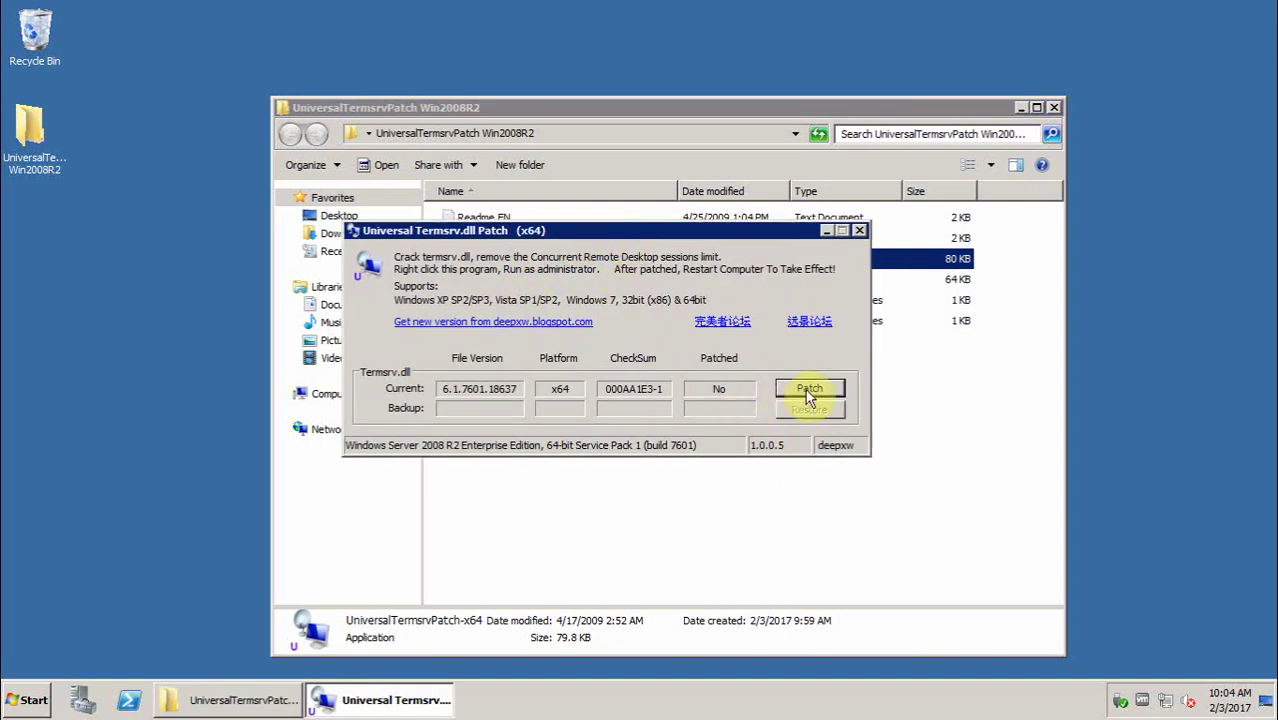
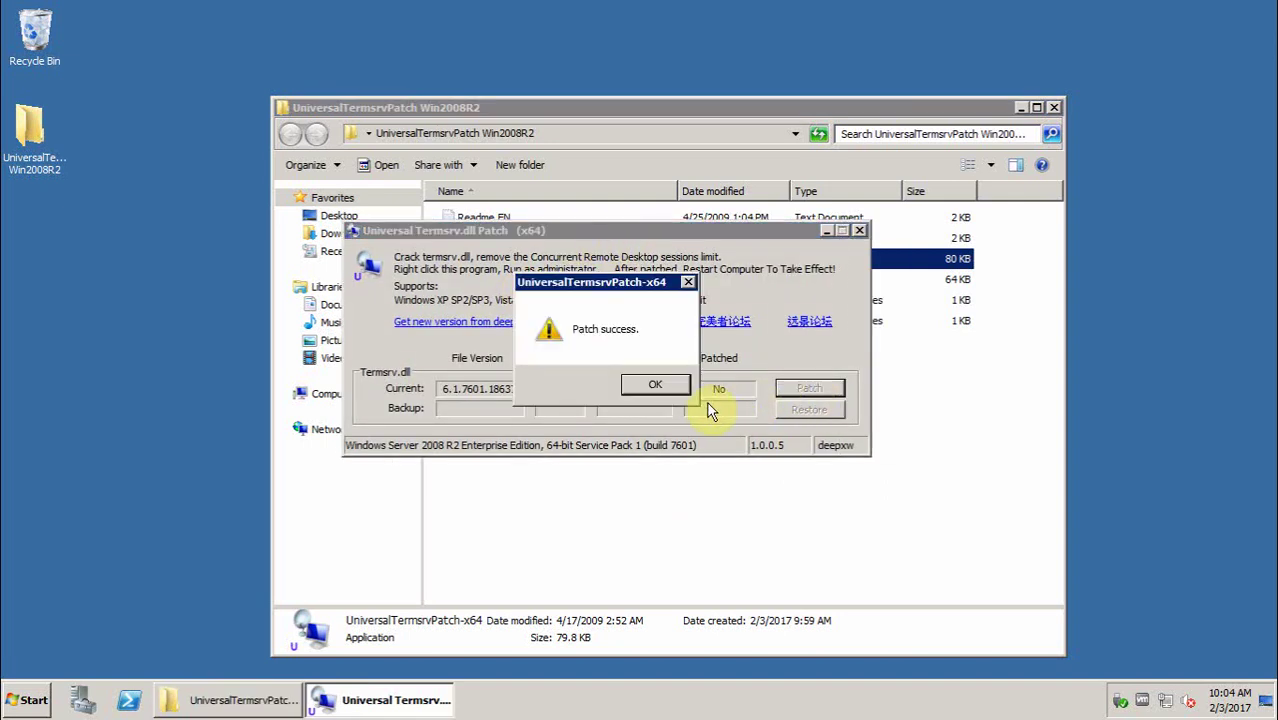
left_click(660, 384)
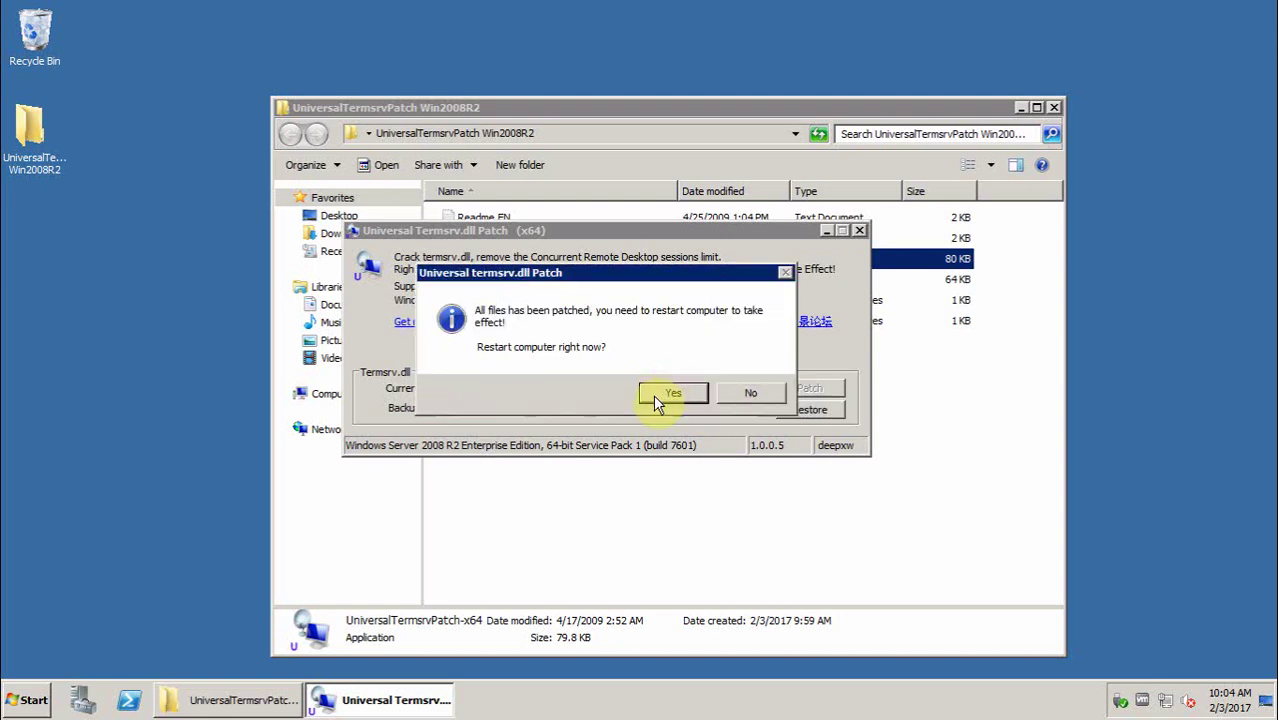
left_click(653, 394)
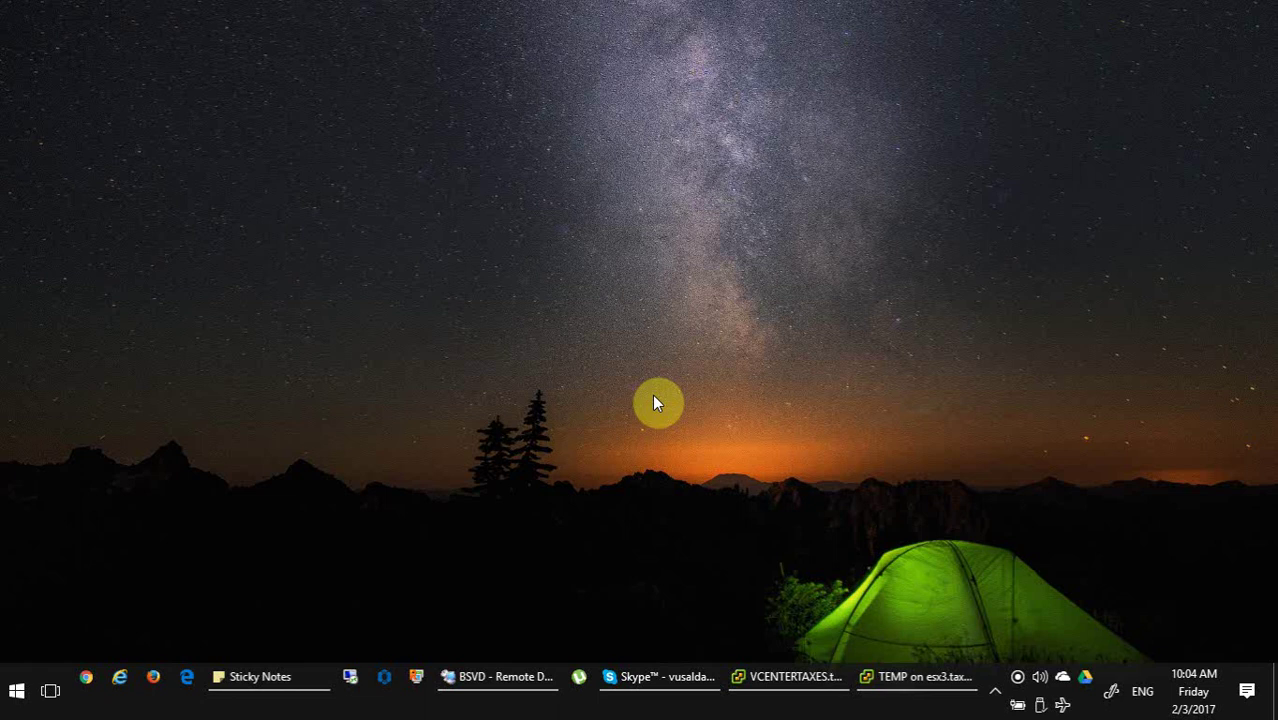
Step: Open a Remote Desktop connection to 10.22.10.146 as User1, entering the account password and accepting the certificate warning
key("super+r")
key("Return")
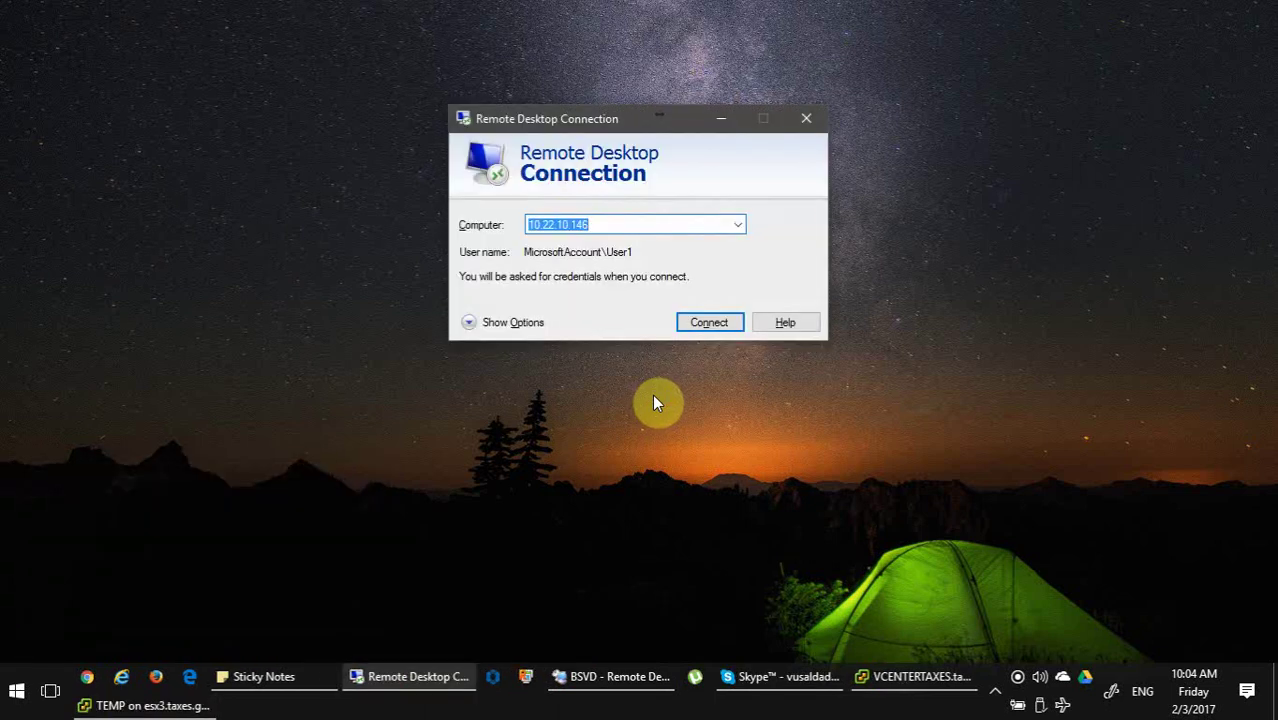
key("Return")
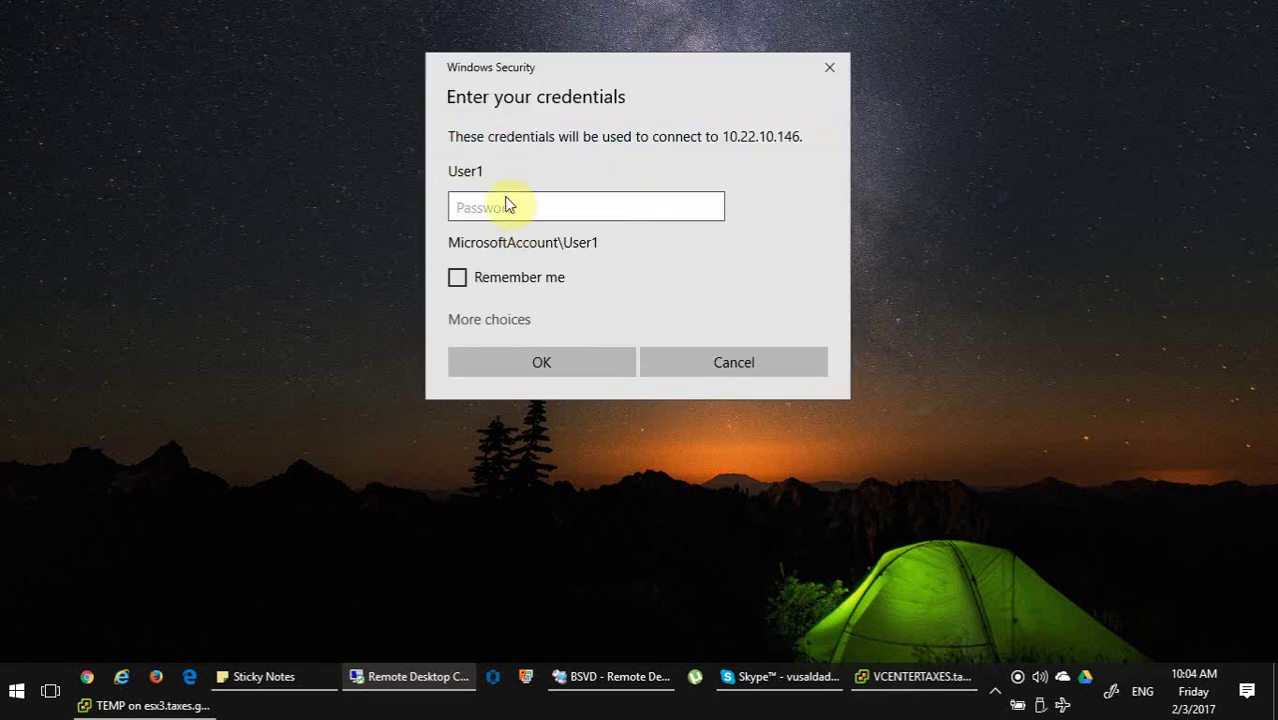
type("••")
key("Return")
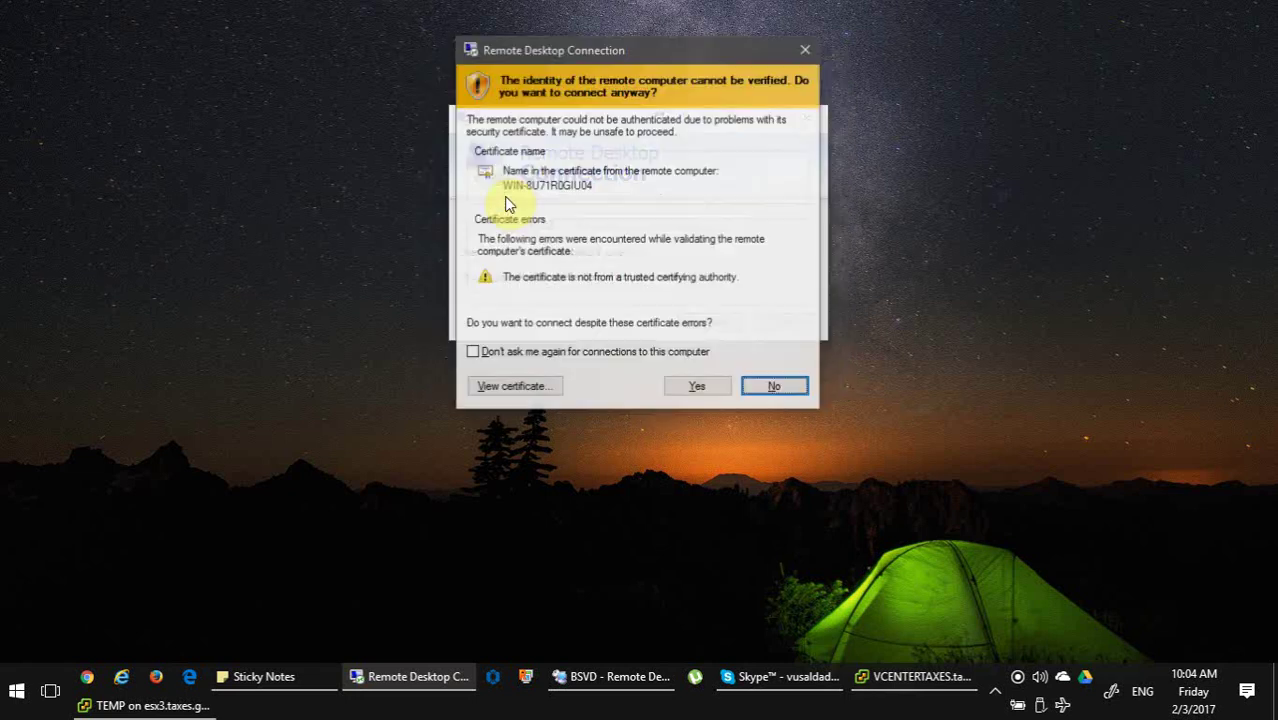
key("Return")
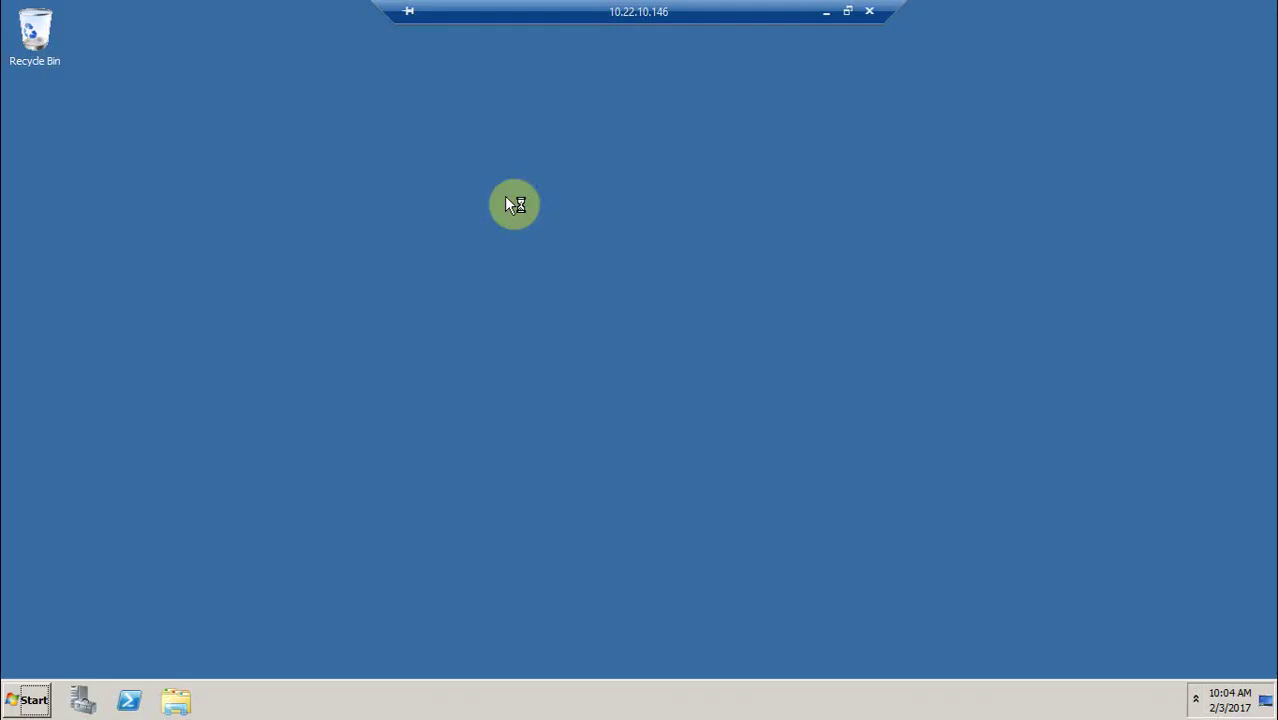
Step: Check the logged-on users in Task Manager within the User1 session, and minimize the session
right_click(334, 702)
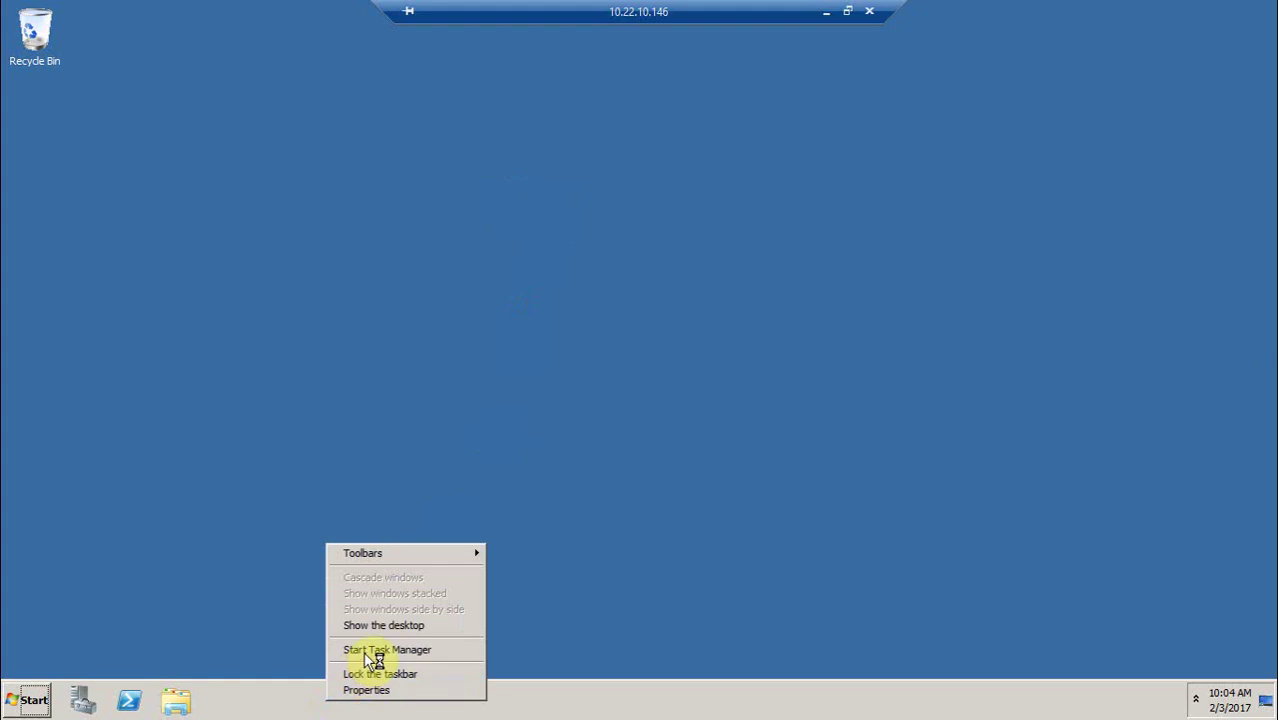
left_click(371, 650)
left_click(381, 307)
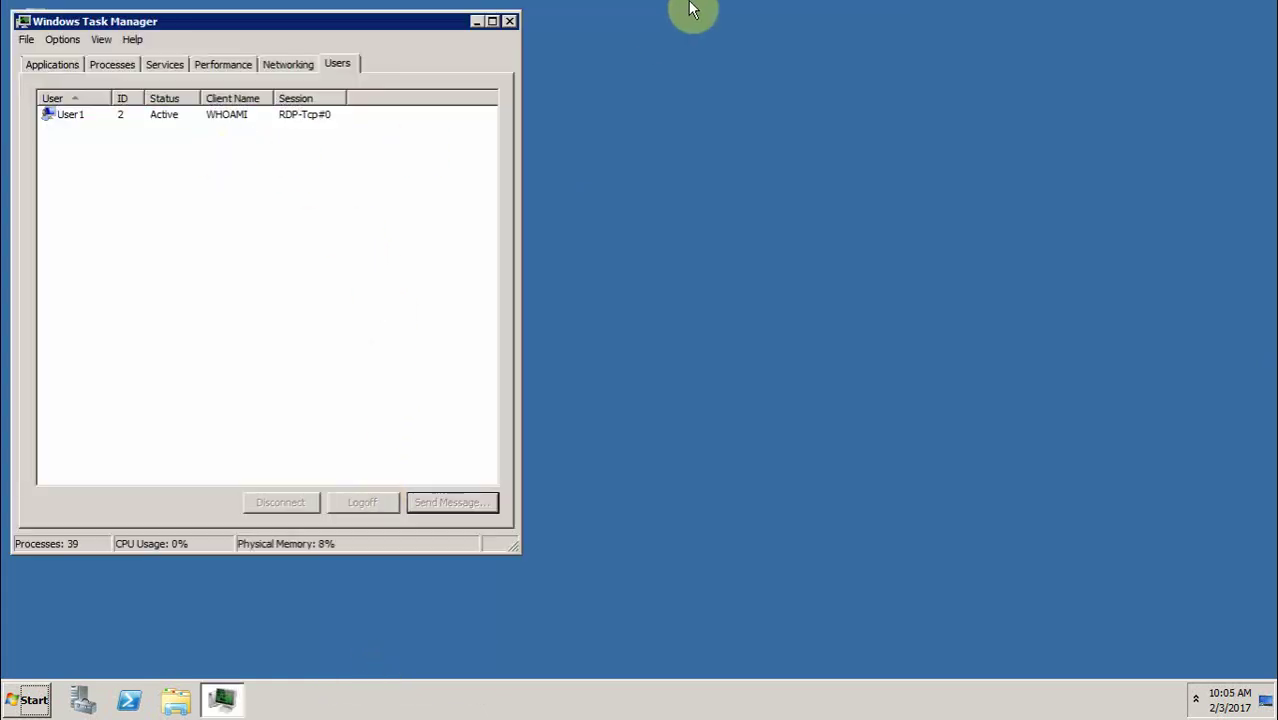
mouse_move(741, 9)
left_click(824, 14)
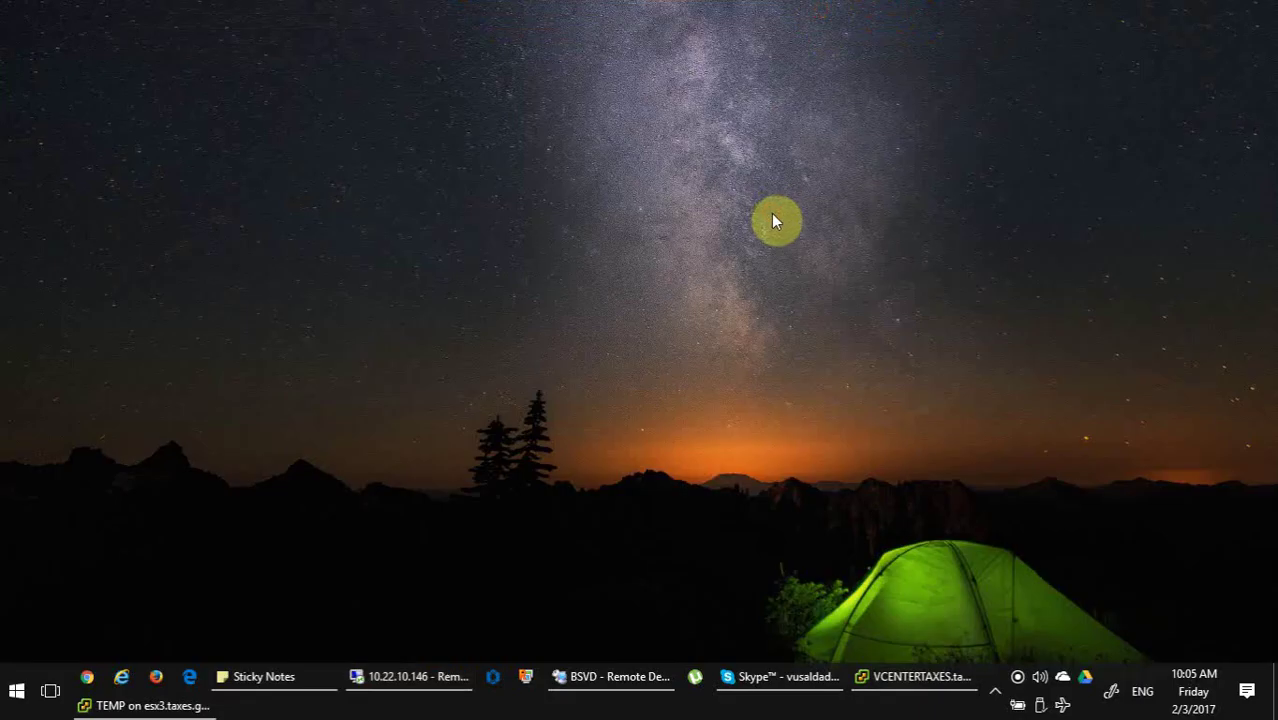
Step: Connect a second Remote Desktop session to 10.22.10.146 as Administrator, entering the account password and accepting the certificate warning
key("super+r")
key("Return")
key("Return")
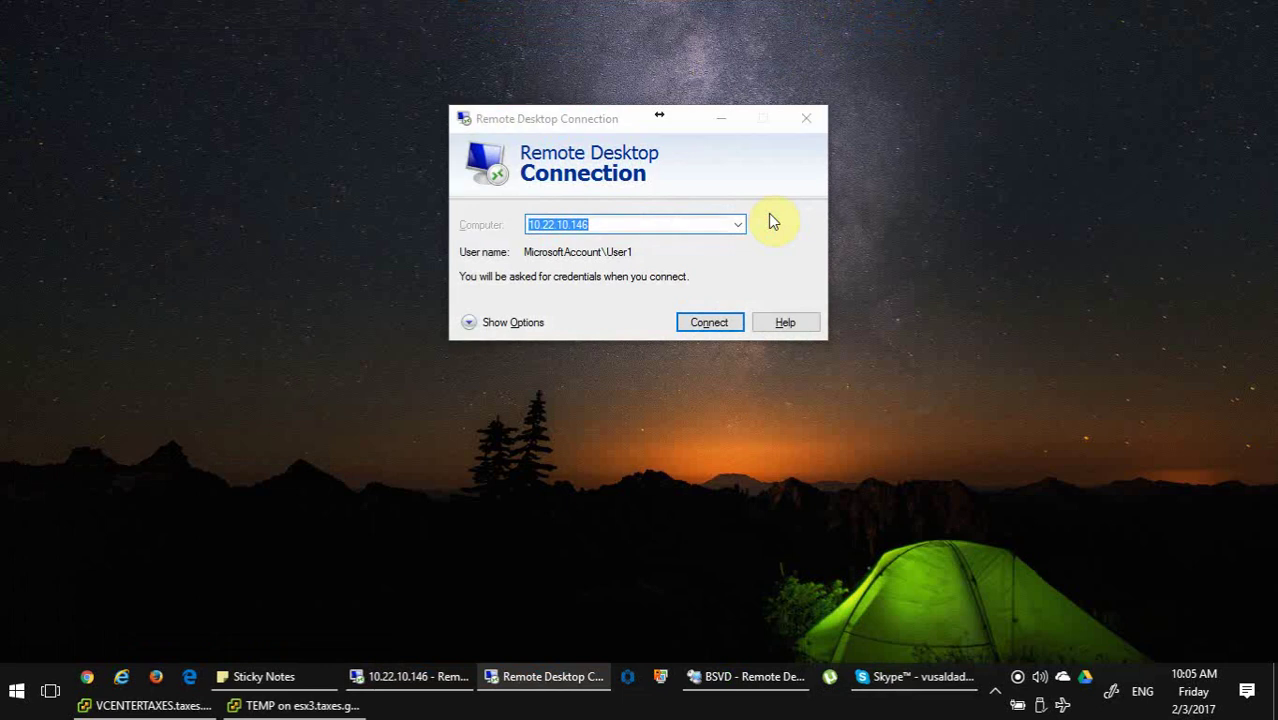
left_click(518, 330)
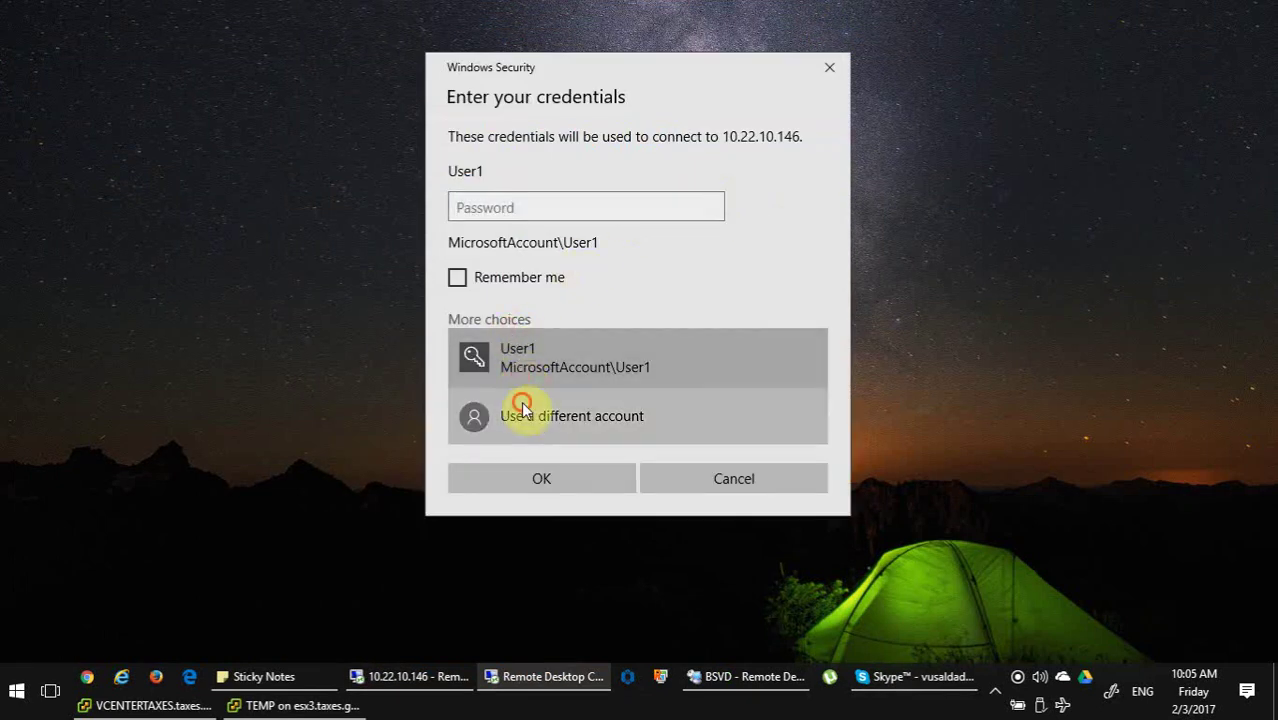
left_click(522, 407)
type("Administrator")
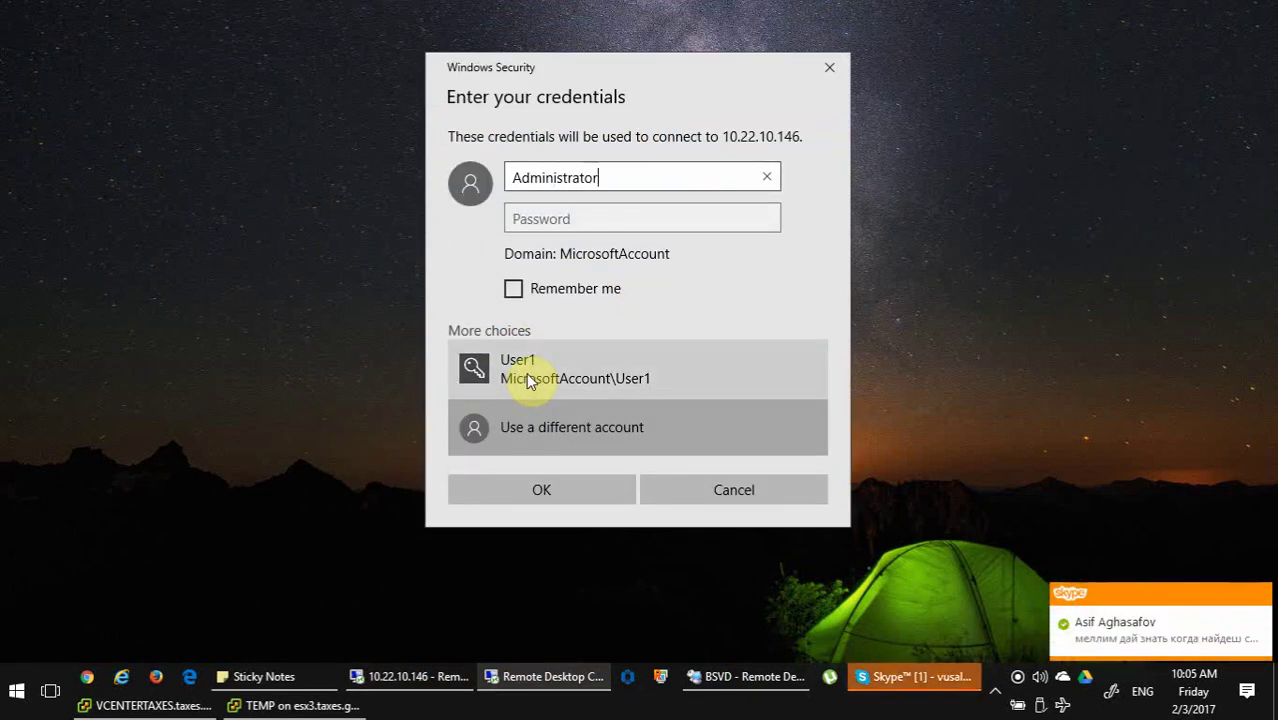
key("Tab")
type("•••••••")
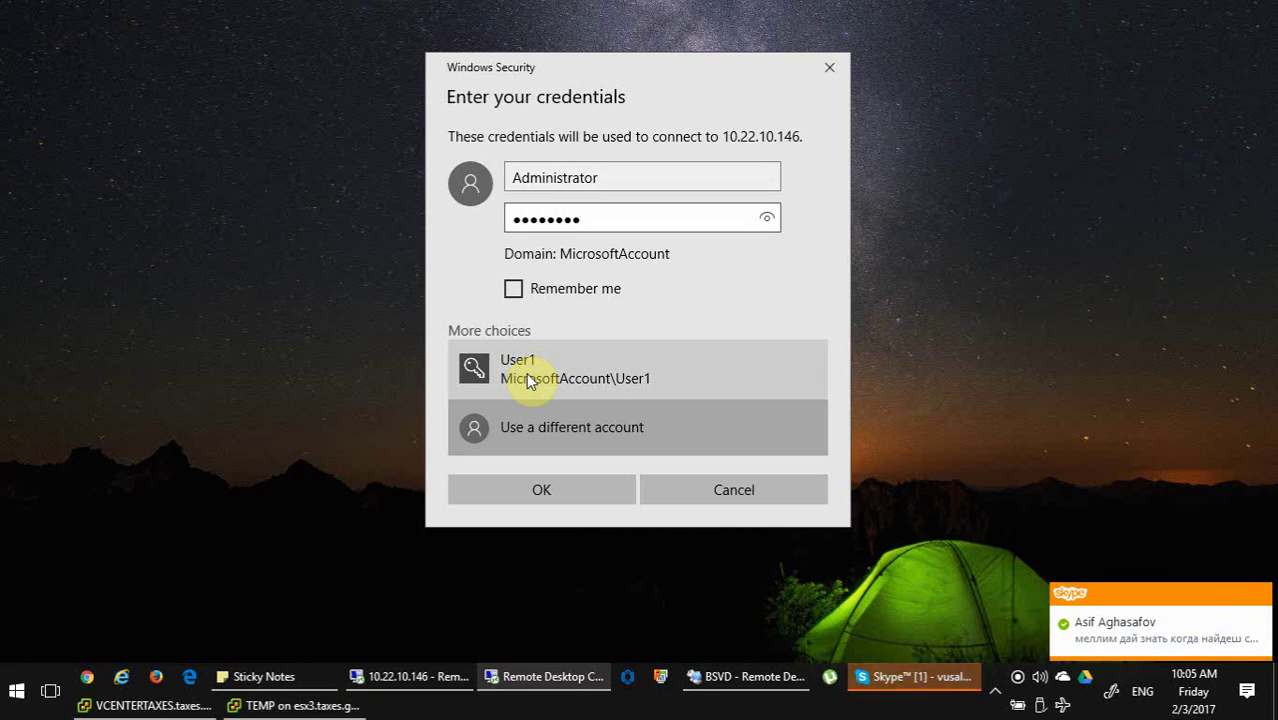
key("Return")
key("Left")
key("Return")
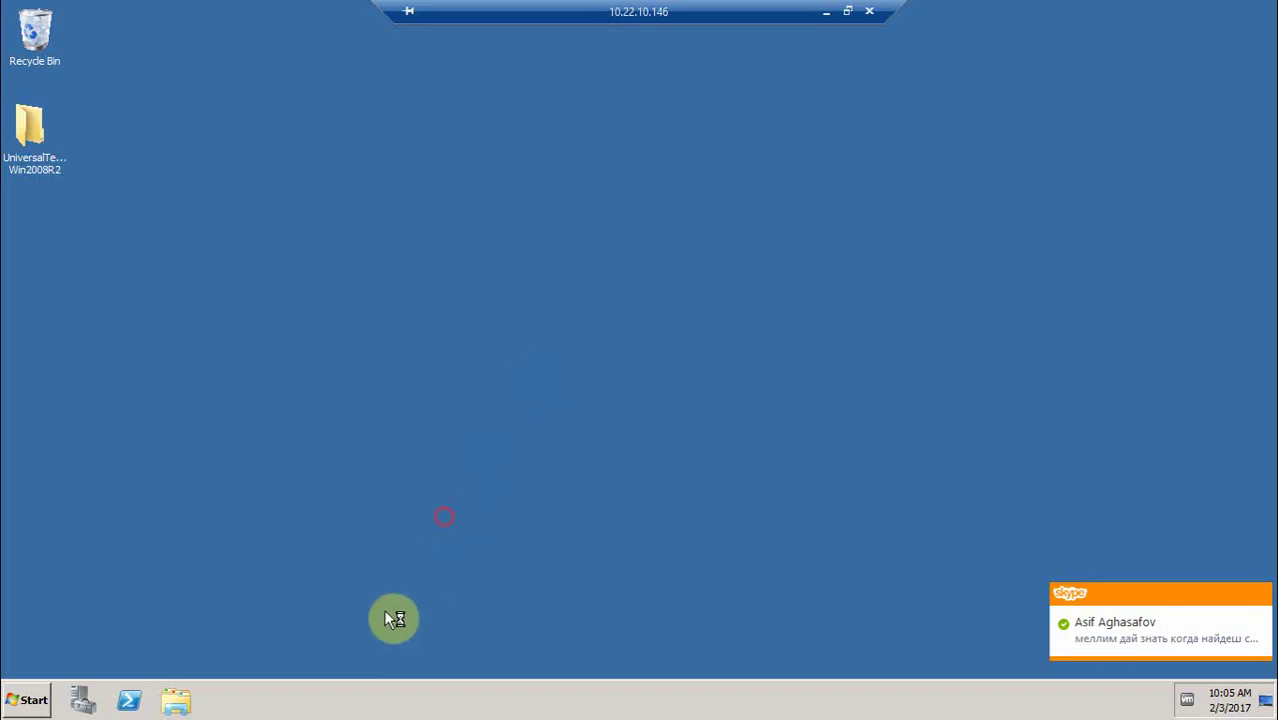
Step: Check the logged-on users in Task Manager within the Administrator session, and minimize the session
right_click(365, 702)
left_click(400, 646)
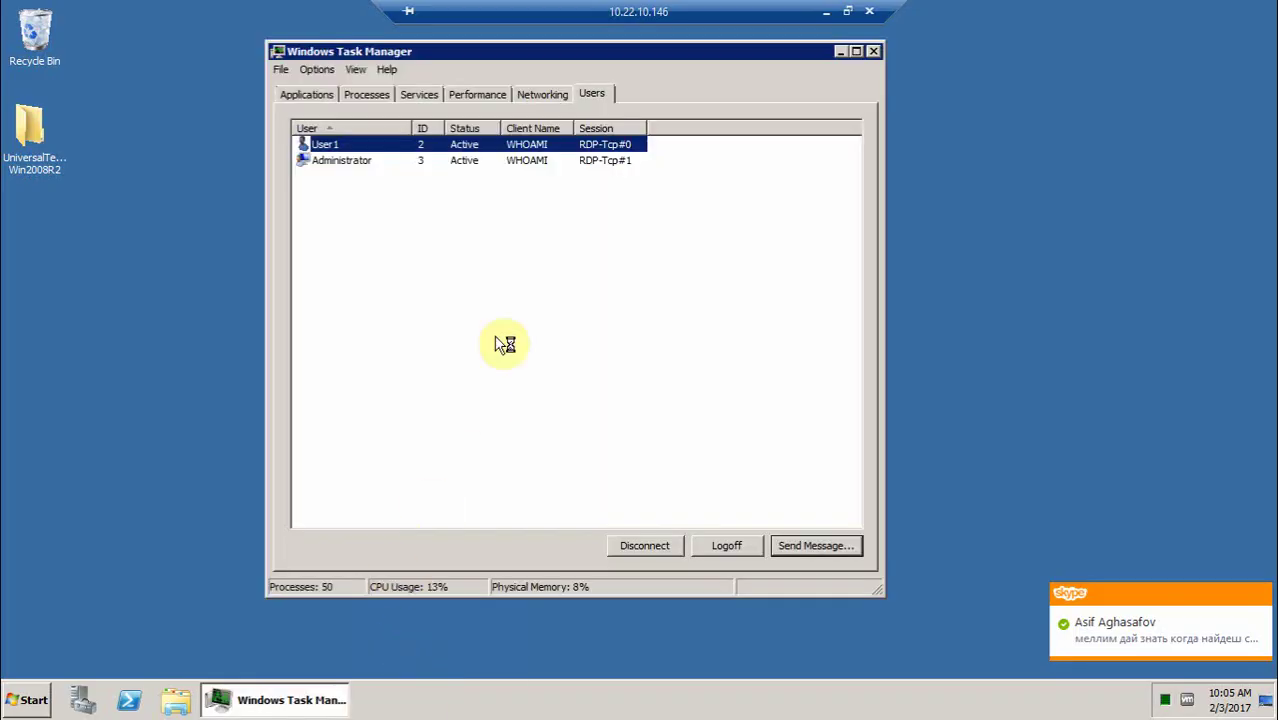
left_click(442, 209)
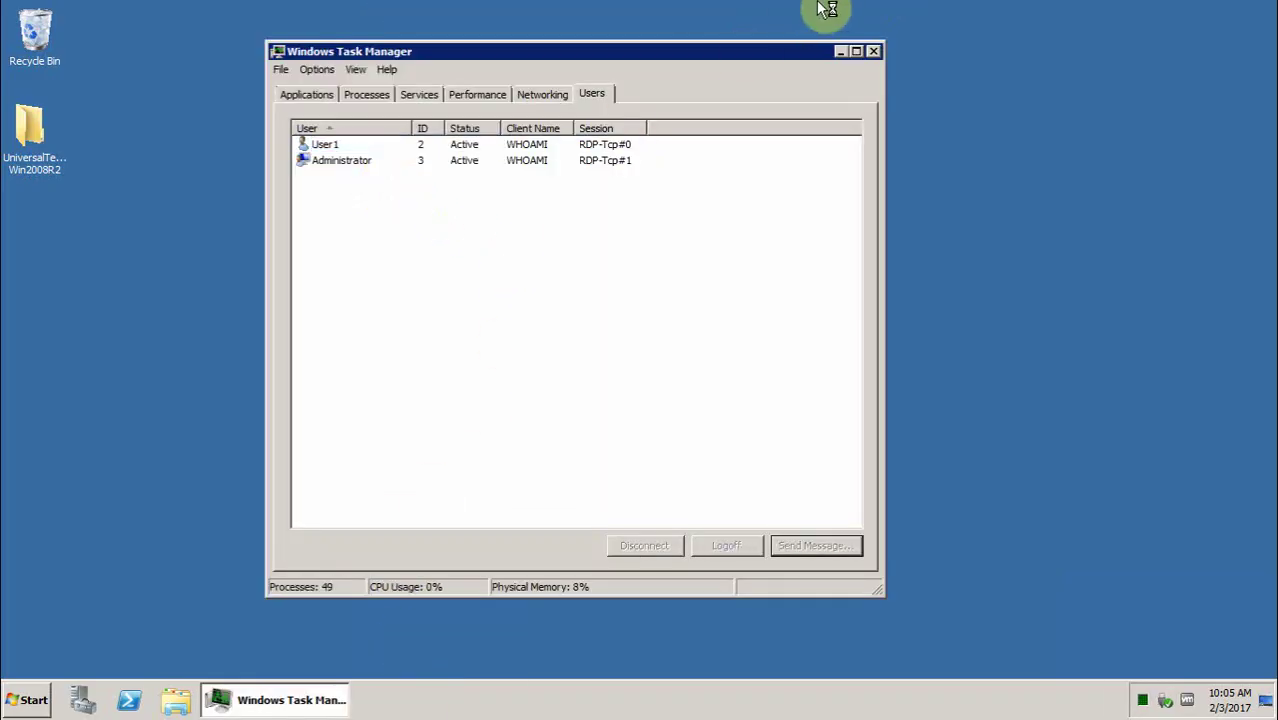
left_click(826, 9)
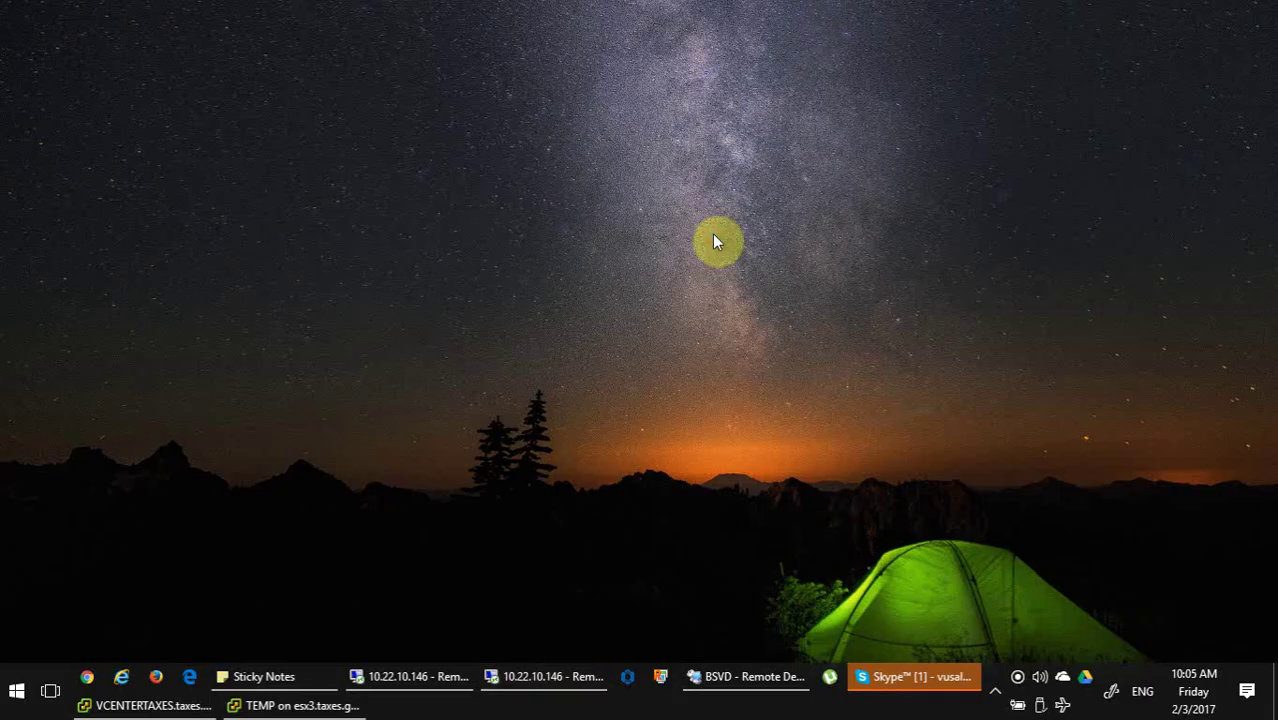
Step: Connect a third Remote Desktop session to 10.22.10.146 as User2, using a different account and entering its password
key("super+r")
key("Return")
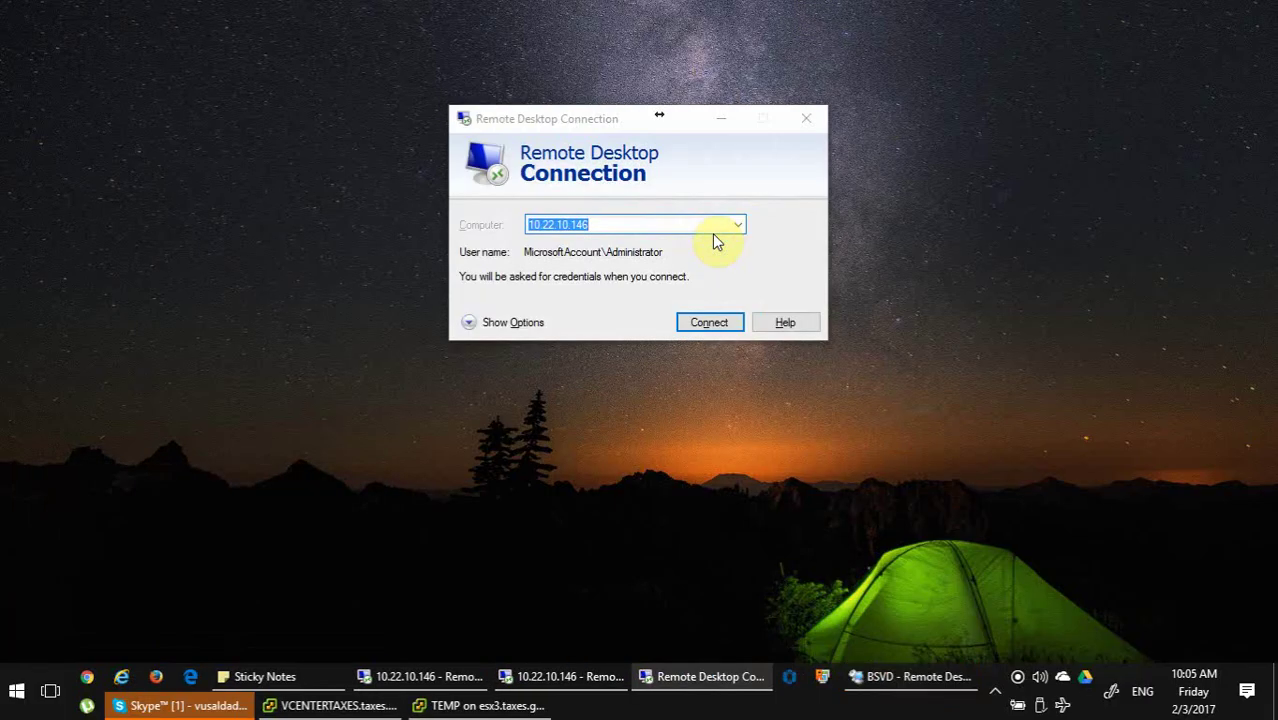
key("Return")
left_click(524, 320)
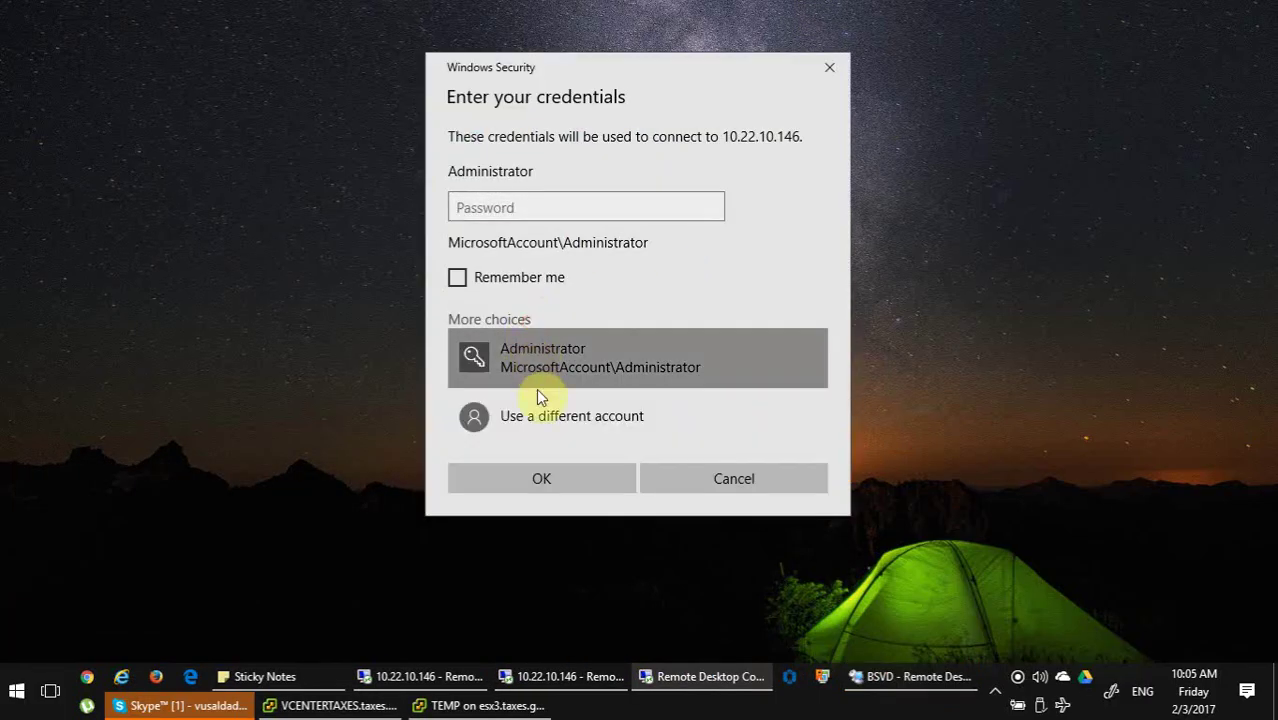
left_click(539, 398)
type("User")
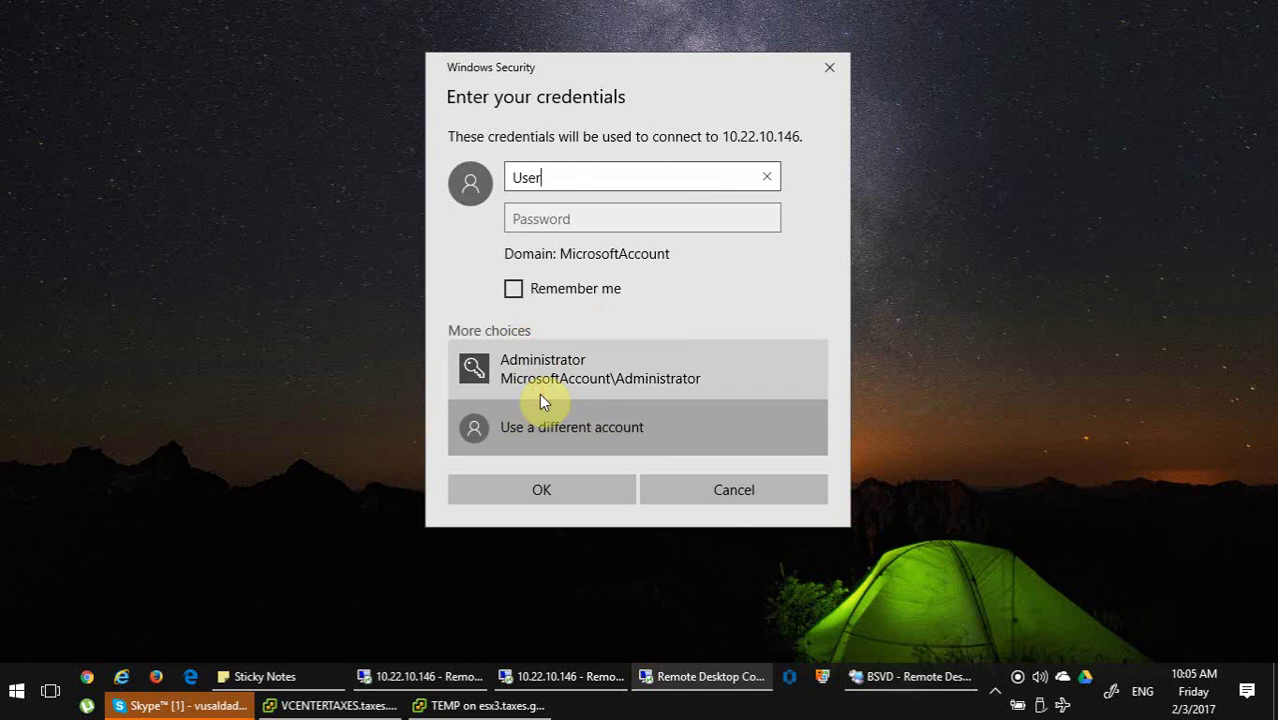
type("2")
key("Tab")
type("••••")
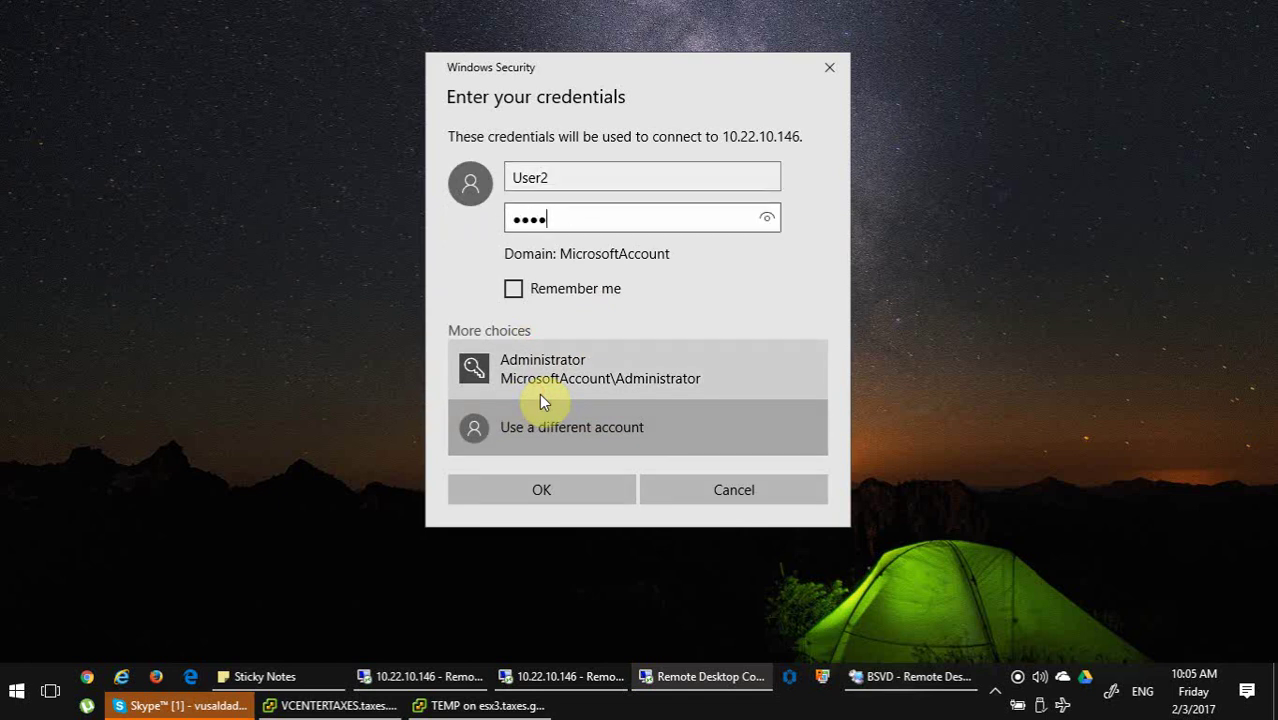
type("••••")
key("Return")
key("Return")
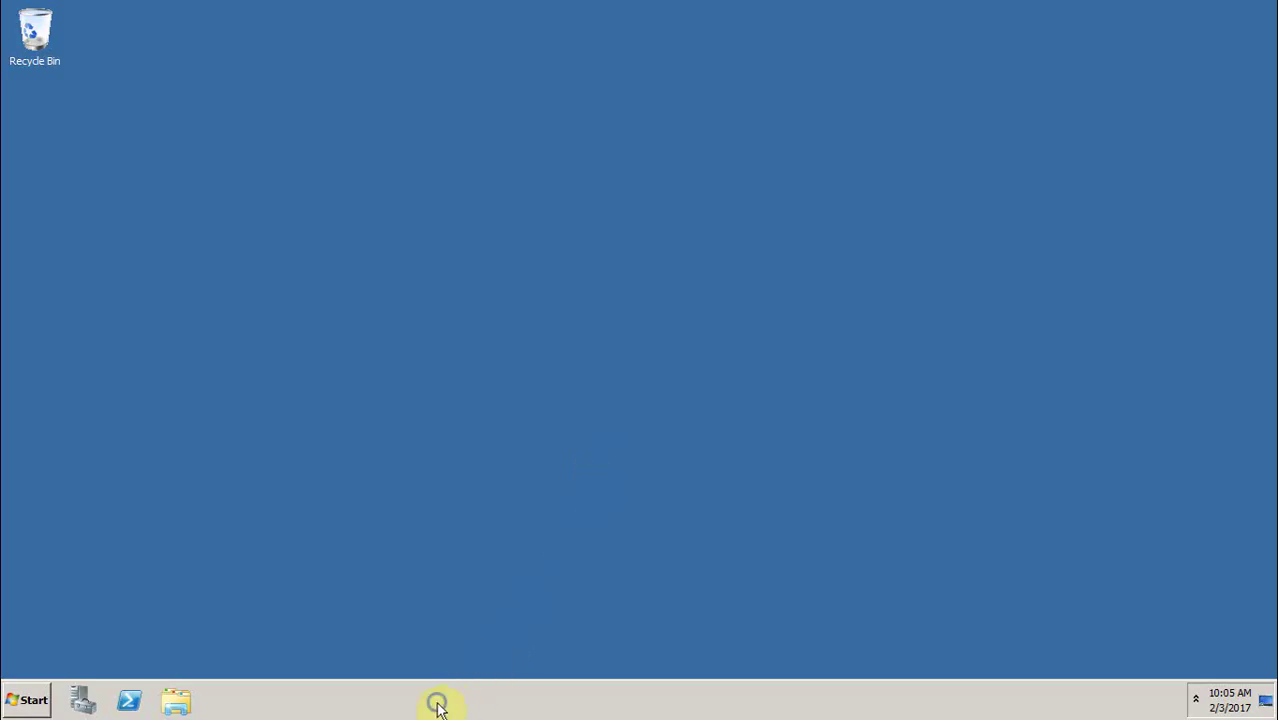
Step: Check the logged-on users in an enlarged Task Manager within the User2 session, and minimize the session
right_click(437, 699)
left_click(482, 648)
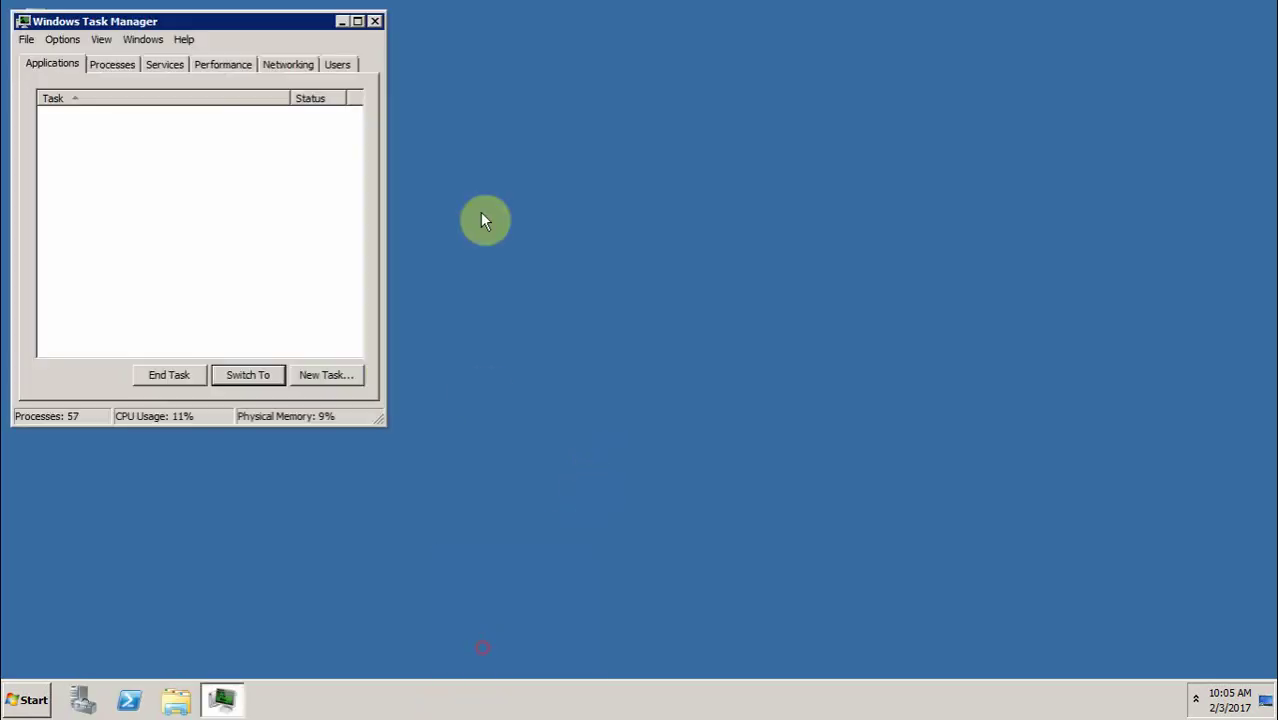
left_click(340, 66)
left_click_drag(381, 418, 584, 560)
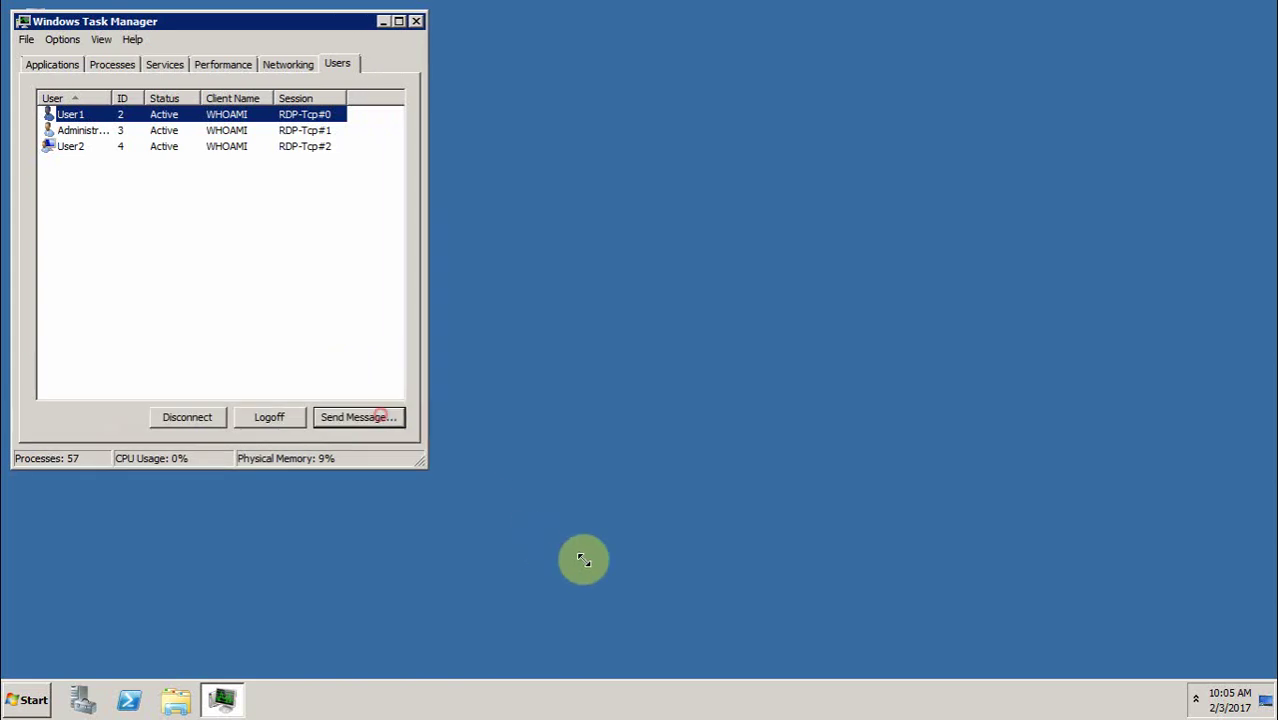
left_click(482, 359)
mouse_move(747, 9)
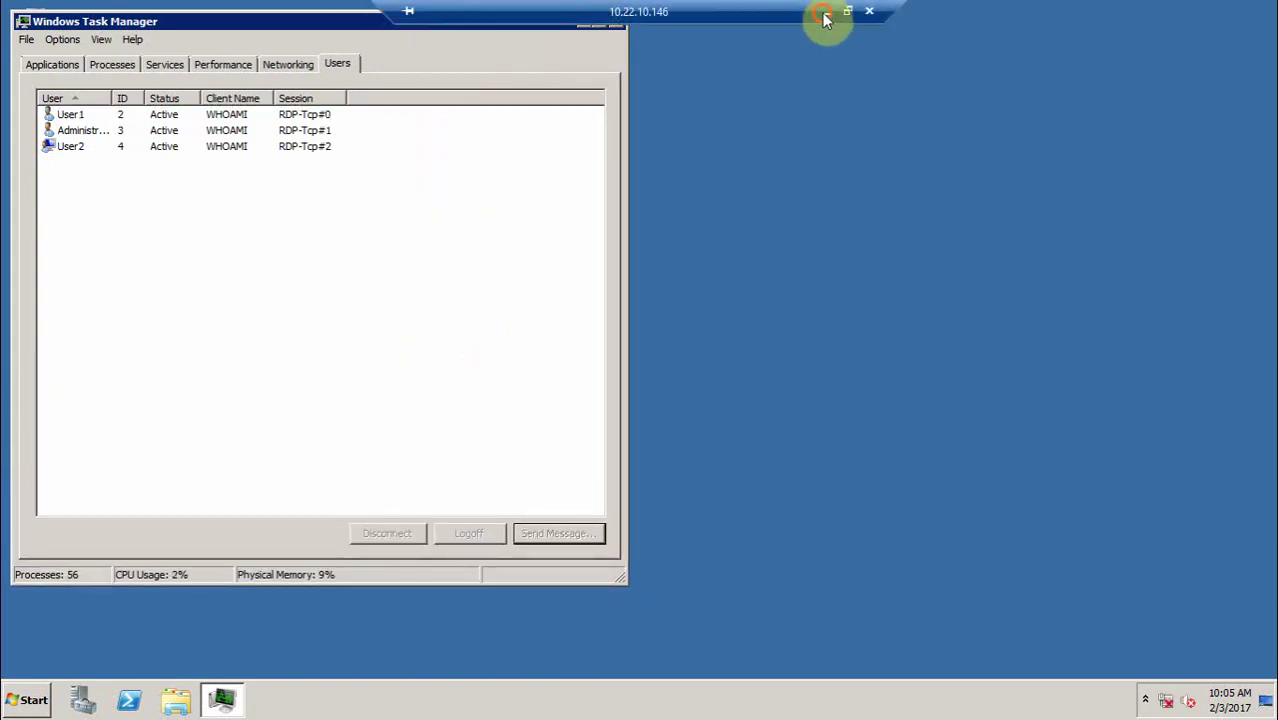
left_click(825, 15)
Step: Connect a fourth Remote Desktop session to 10.22.10.146 as User4, entering the account password and accepting the certificate warning
key("super+r")
key("Return")
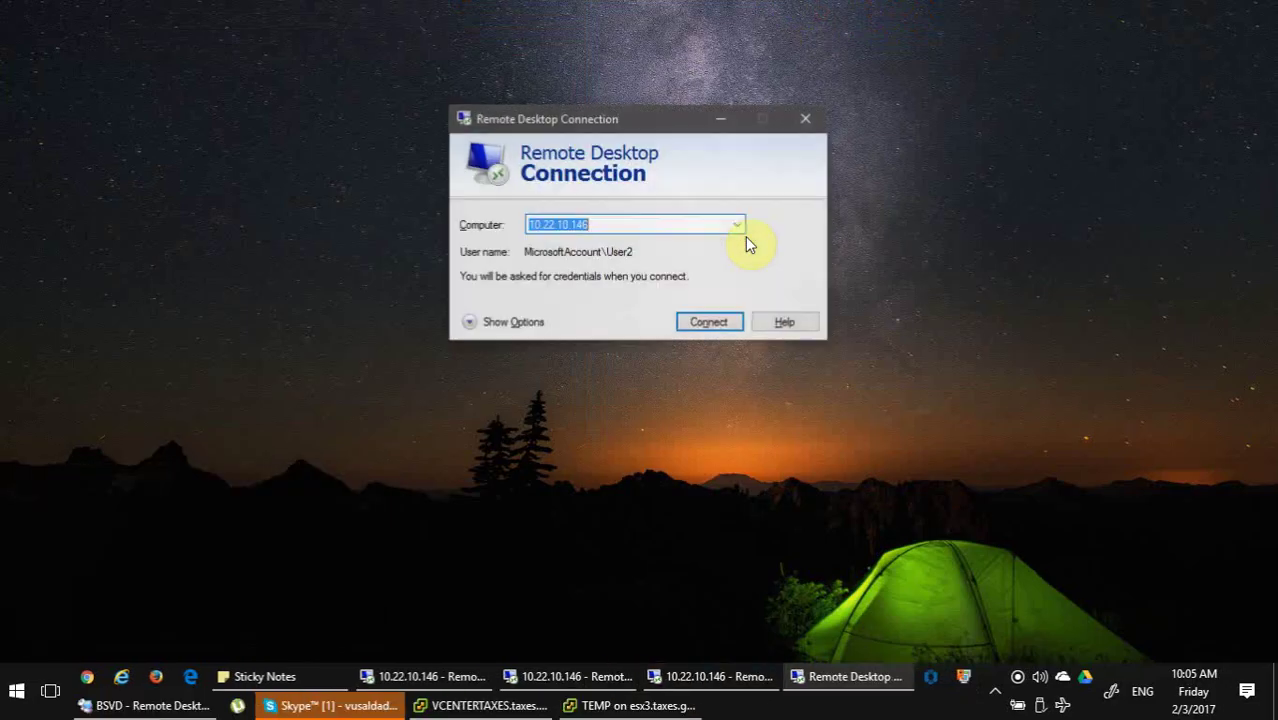
key("Return")
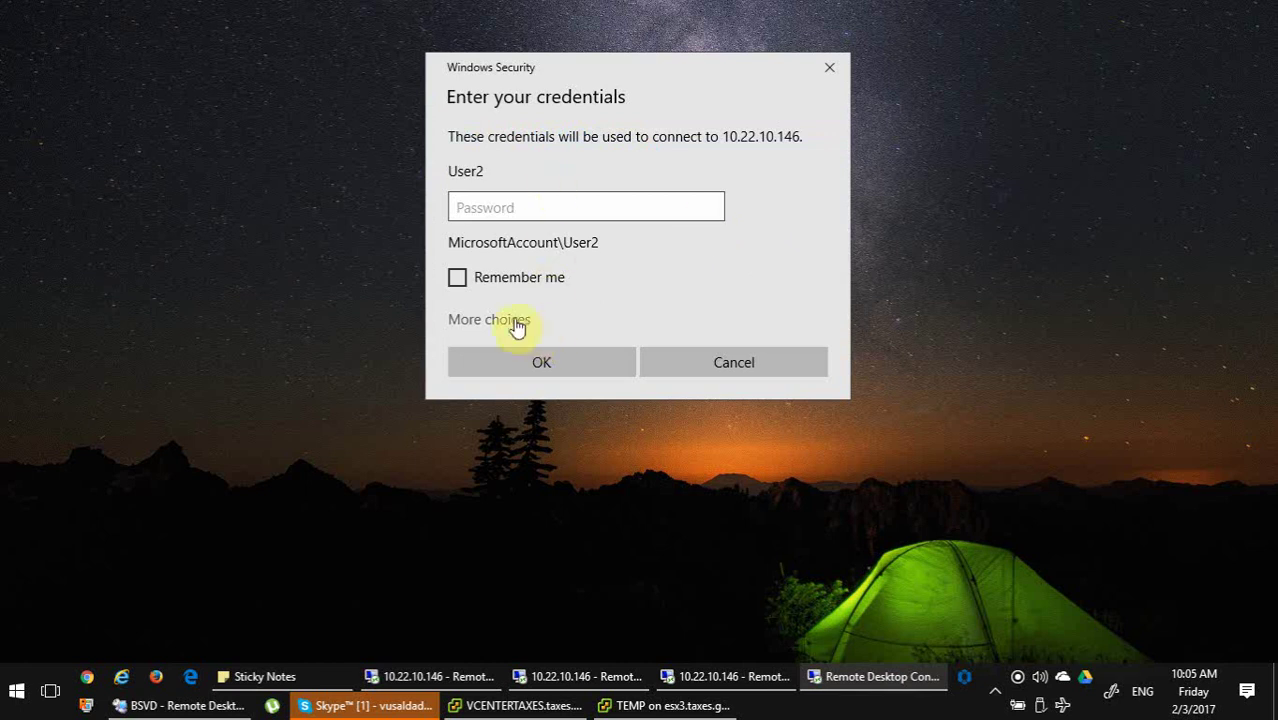
left_click(516, 322)
left_click(533, 426)
type("User4")
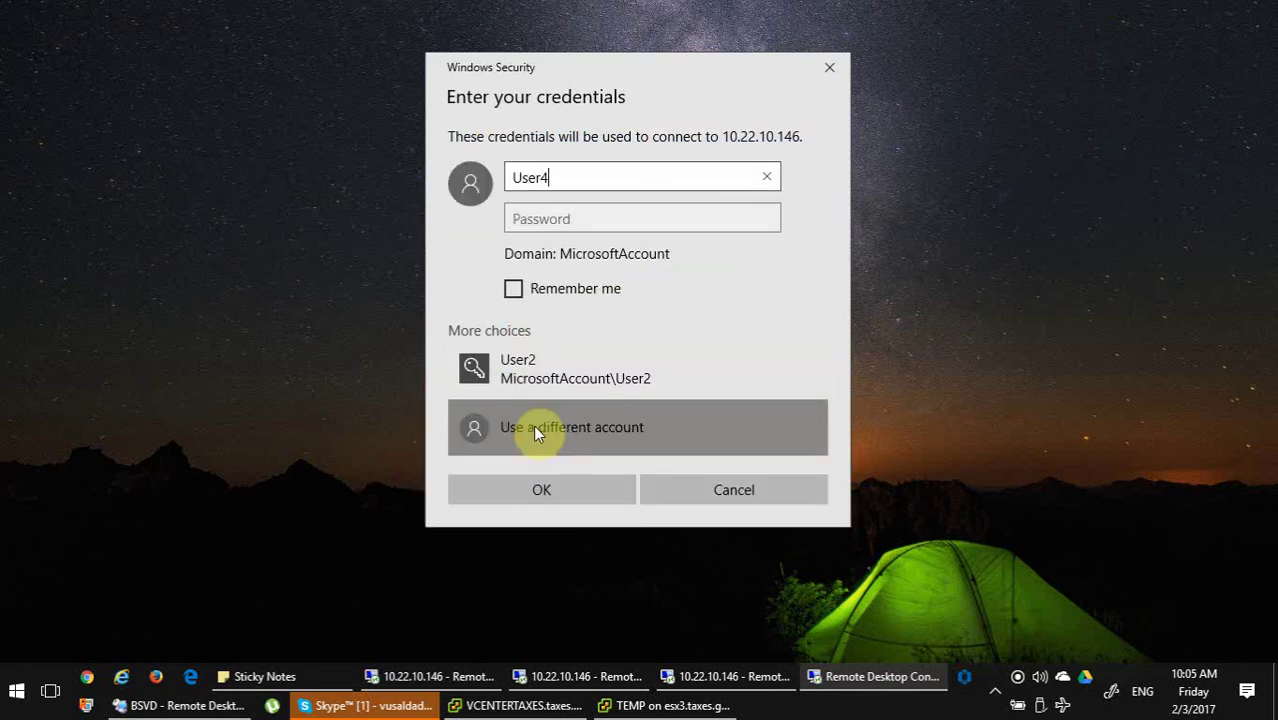
key("Tab")
type("**********")
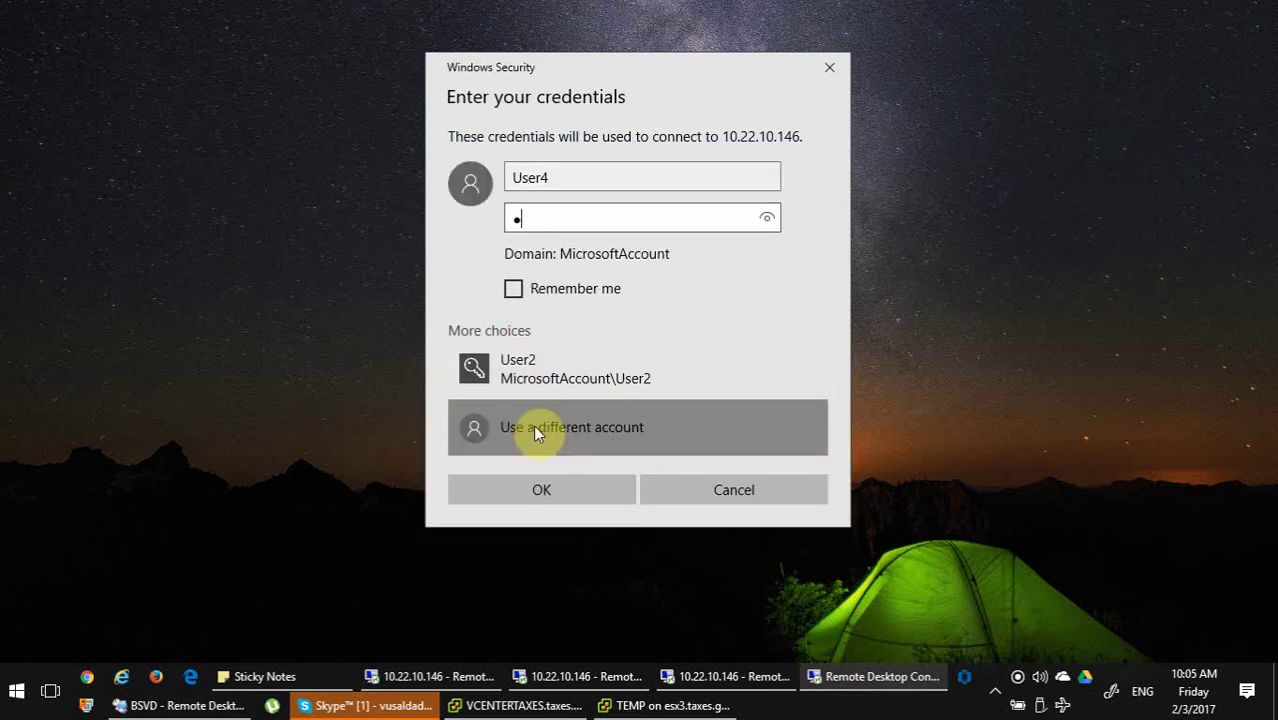
key("Return")
key("Left")
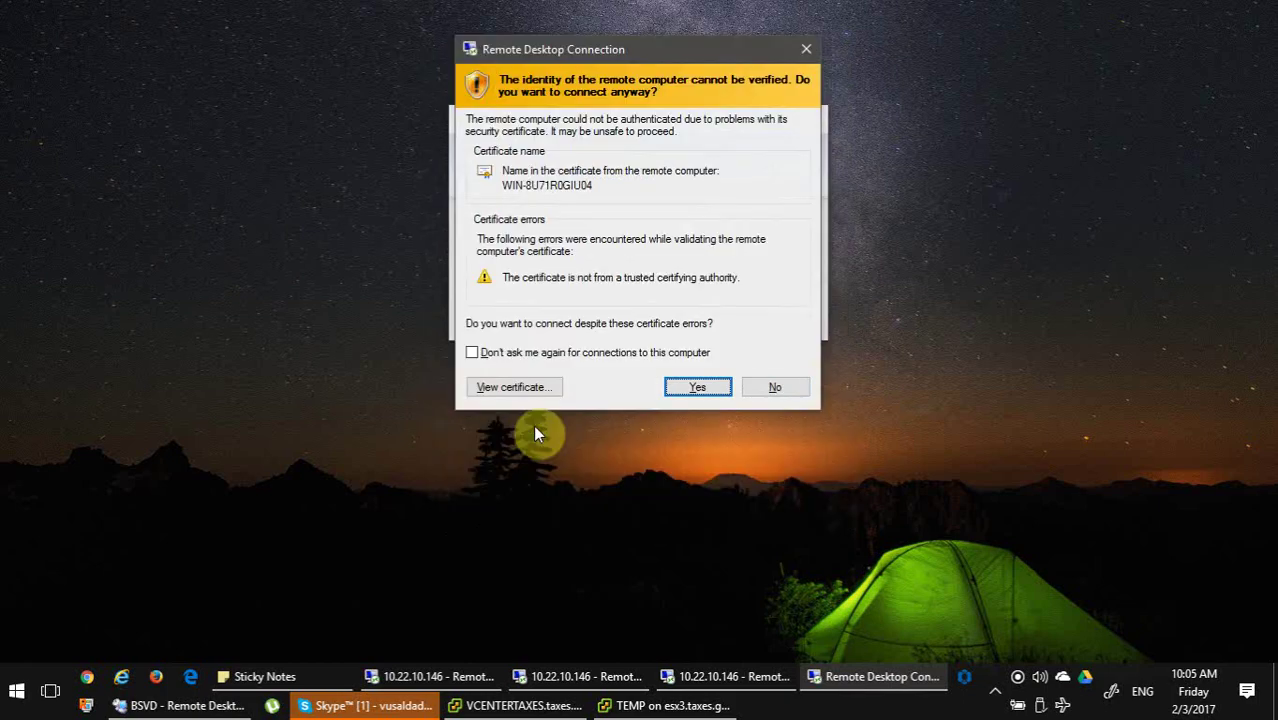
key("Return")
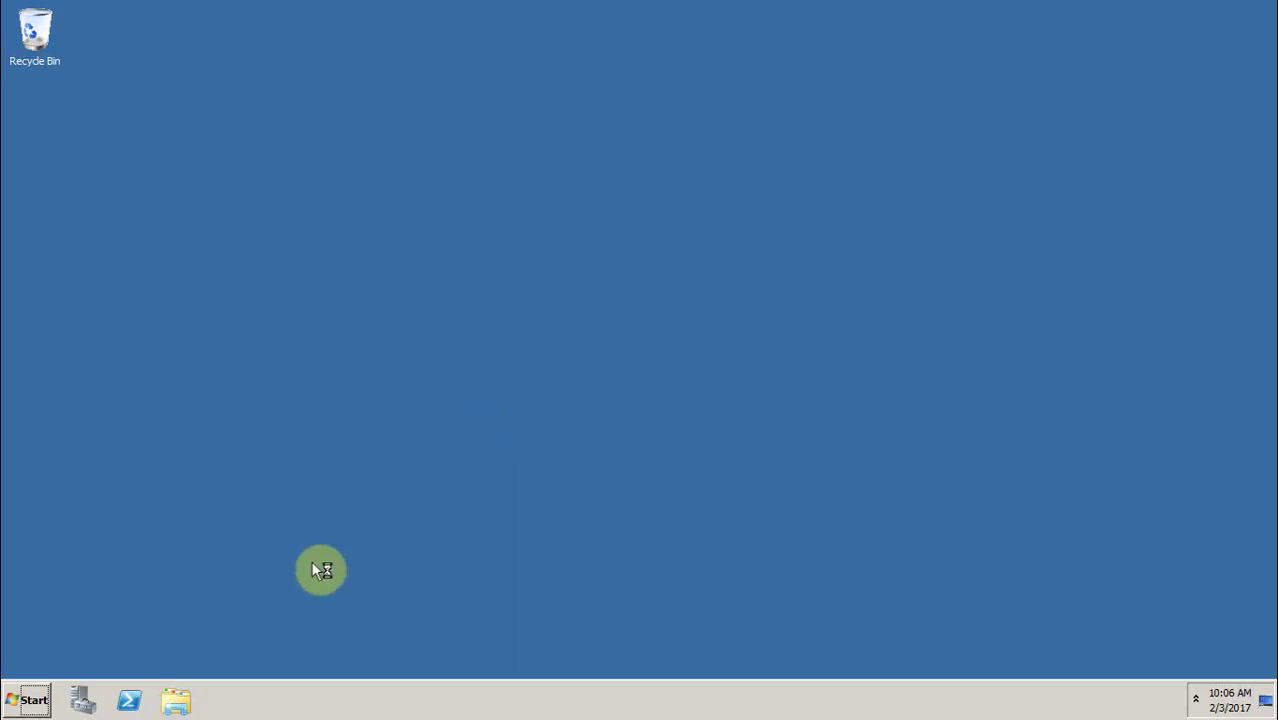
Step: Check the logged-on users in an enlarged Task Manager within the User4 session, and minimize the session
right_click(265, 706)
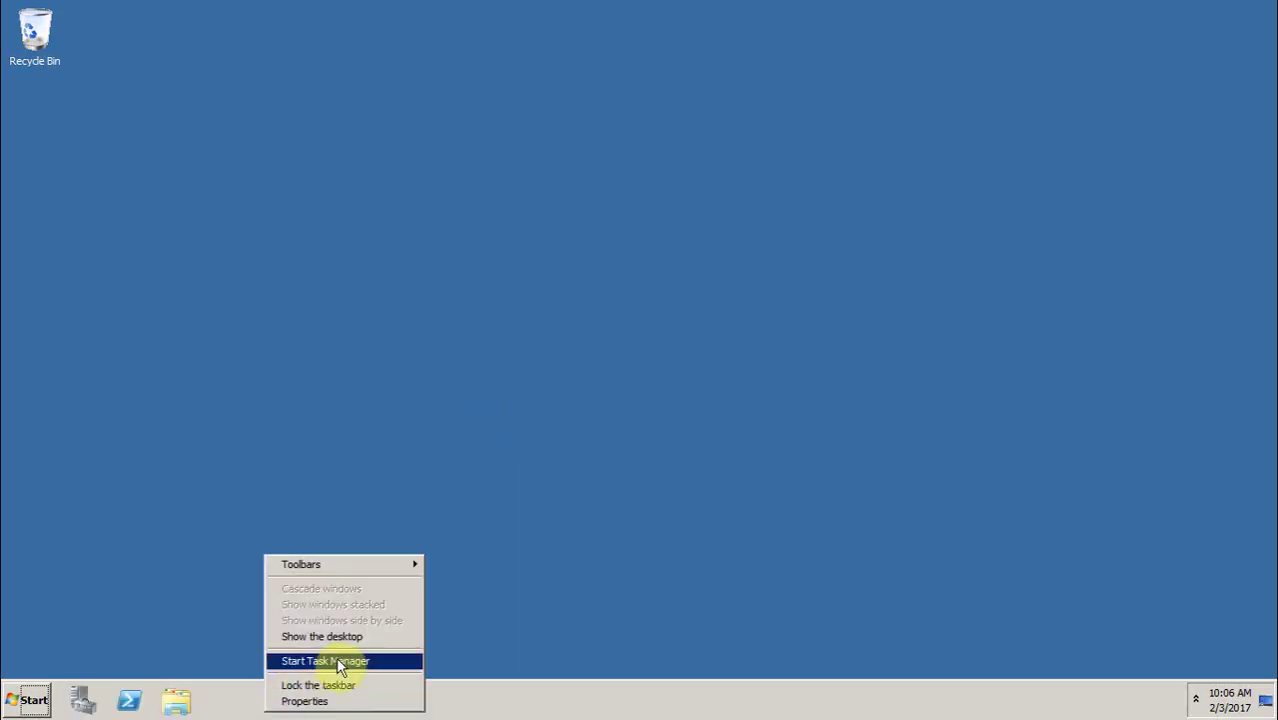
left_click(337, 661)
left_click(340, 66)
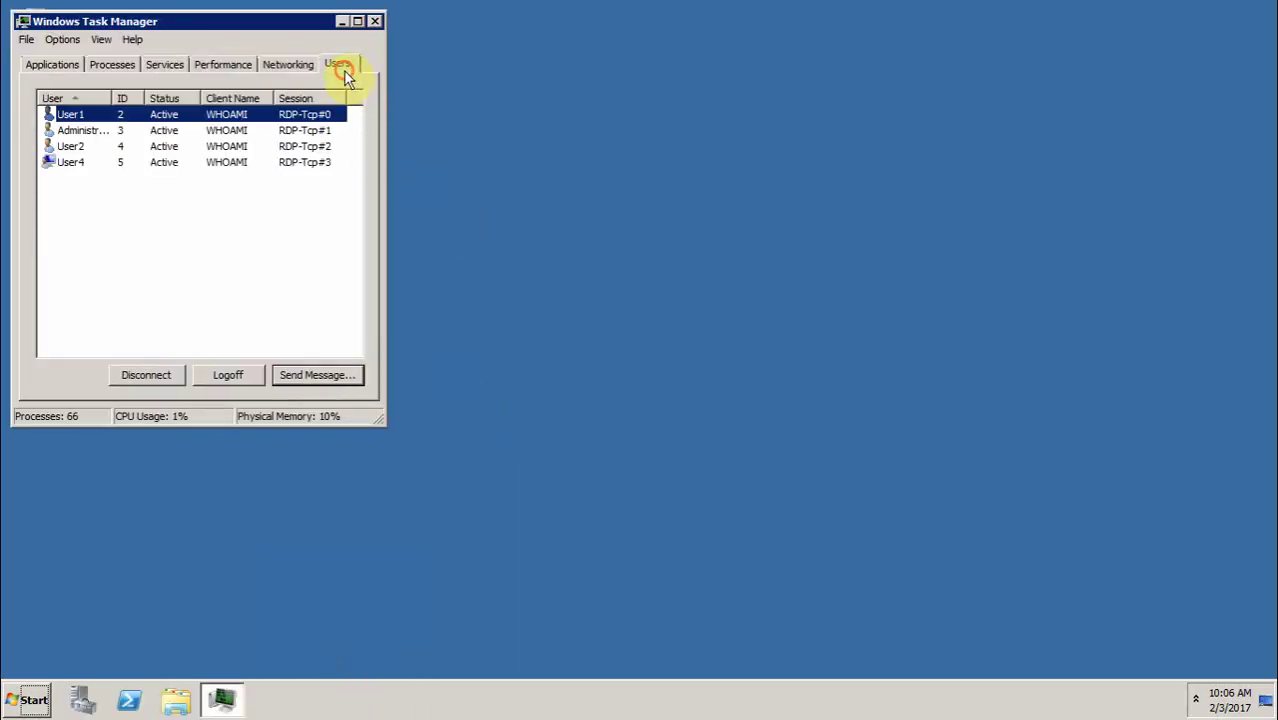
left_click(354, 212)
left_click_drag(373, 413, 510, 574)
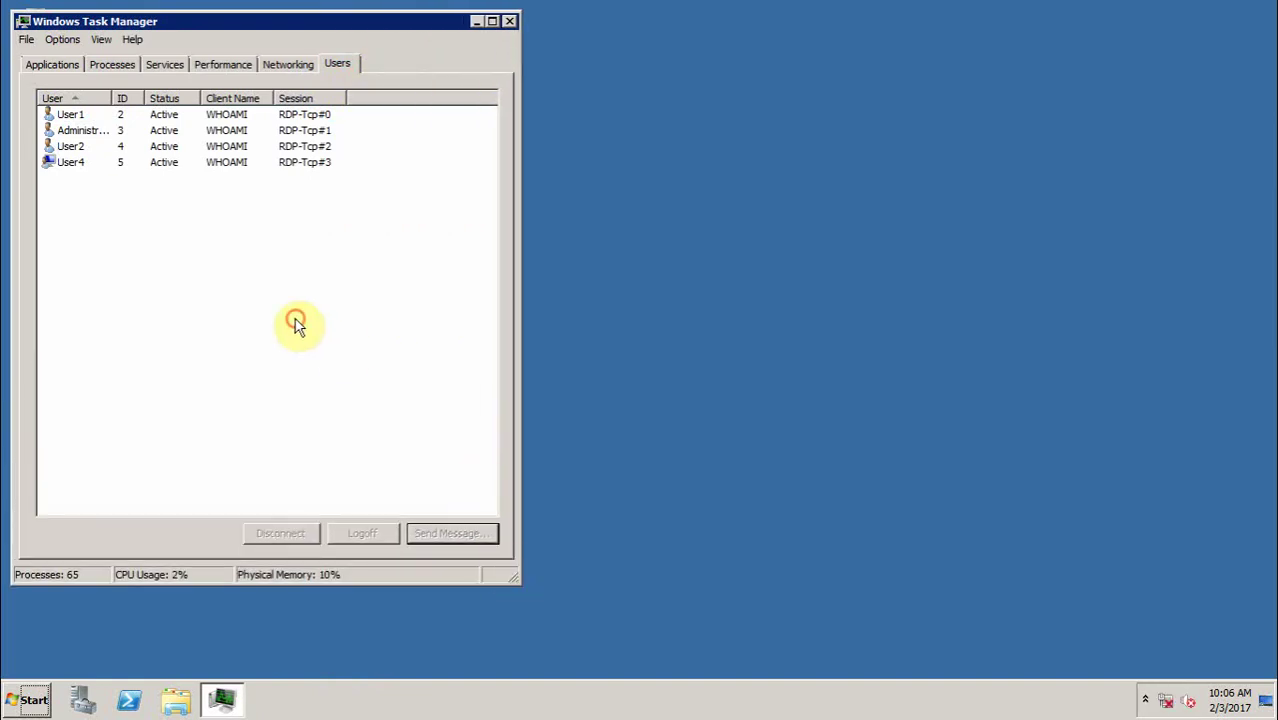
mouse_move(880, 10)
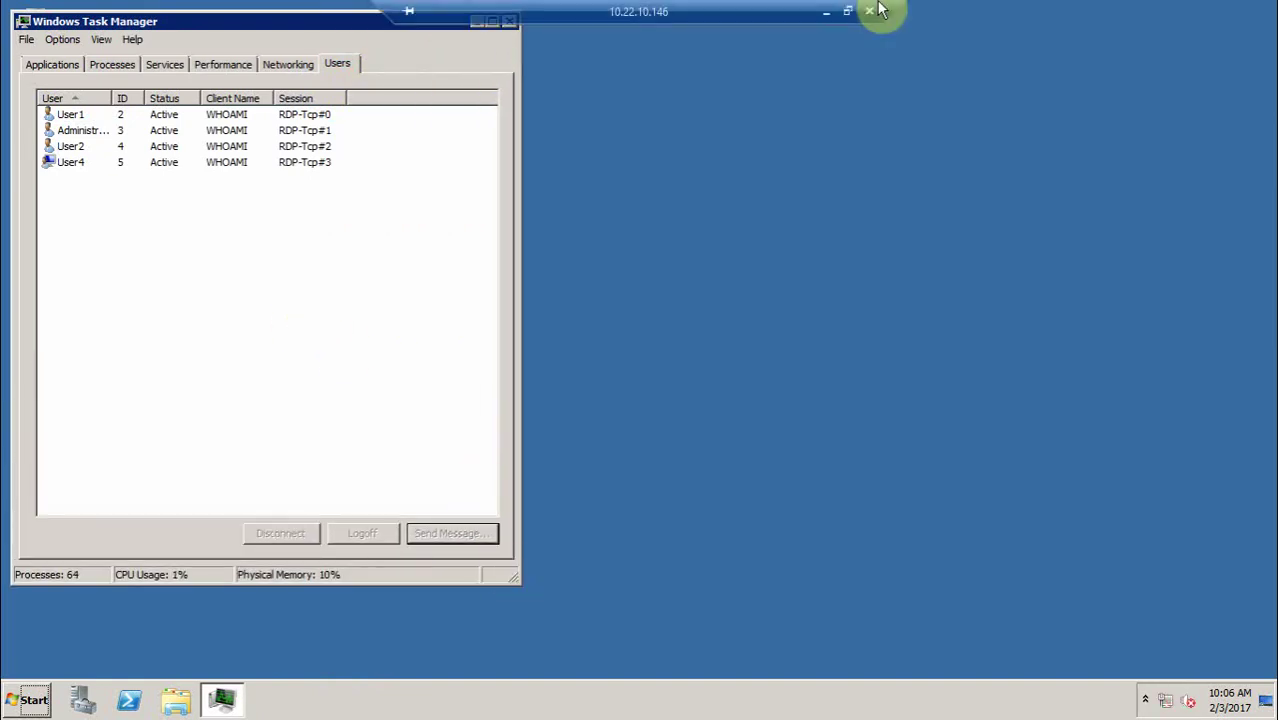
left_click(826, 11)
Step: Connect a fifth Remote Desktop session to 10.22.10.146 as User3, using a different account and entering its password
key("super+r")
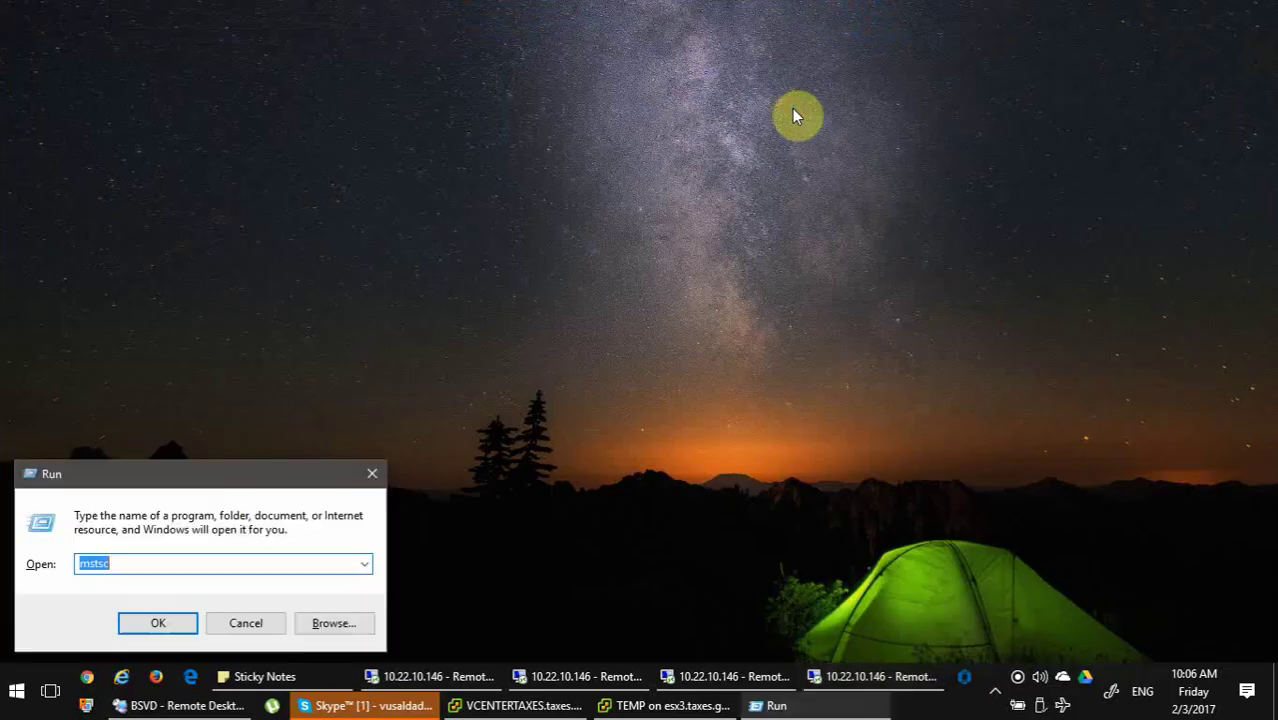
key("Return")
key("Return")
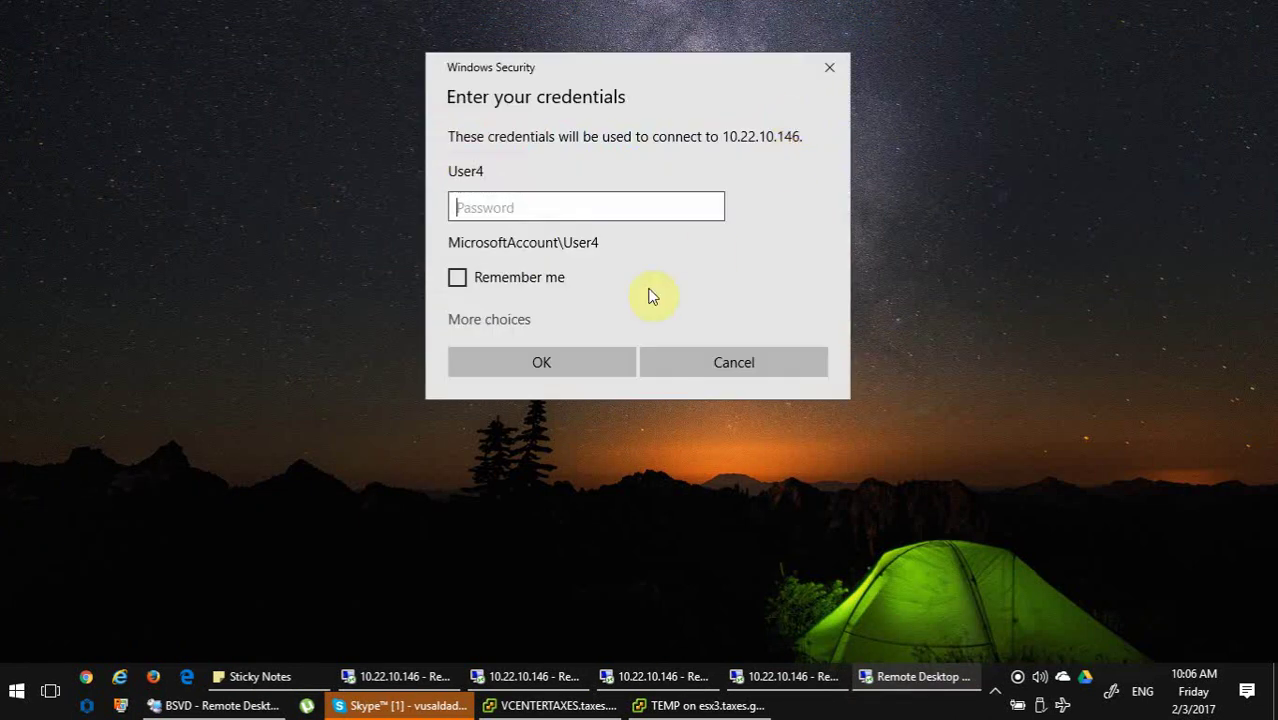
left_click(515, 322)
left_click(530, 403)
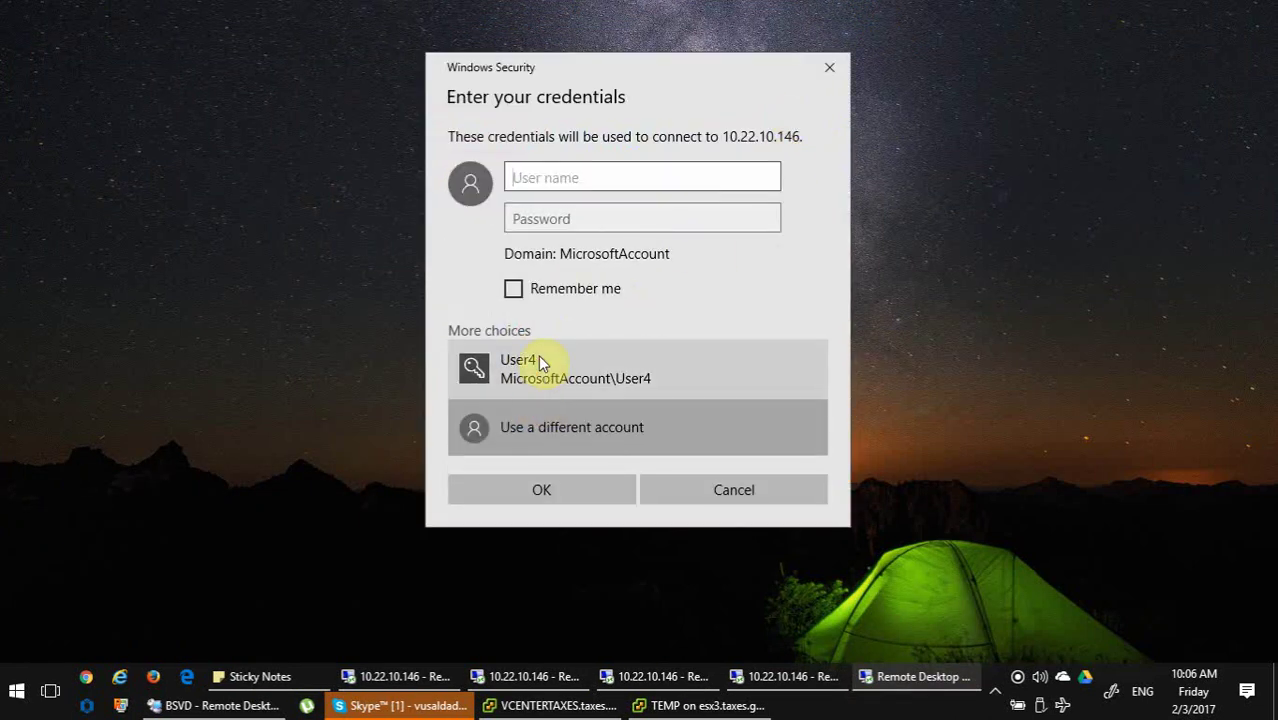
type("User3")
key("Tab")
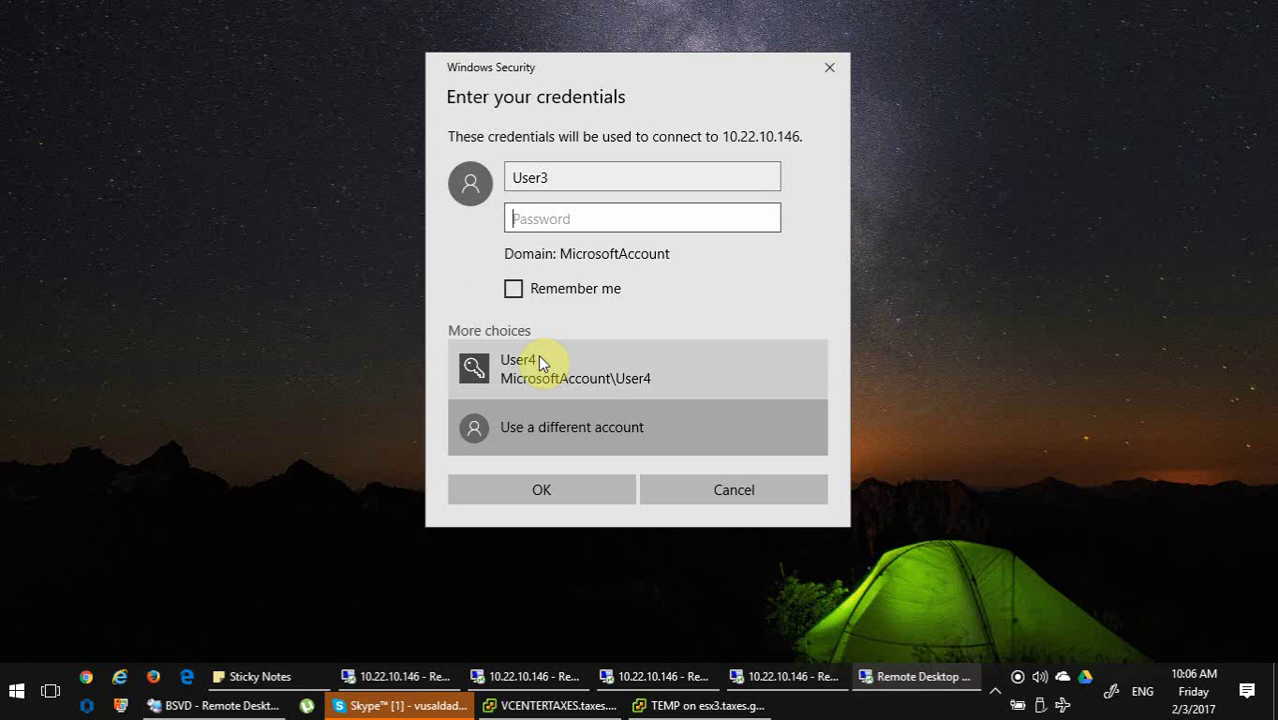
type("•••••••")
key("Return")
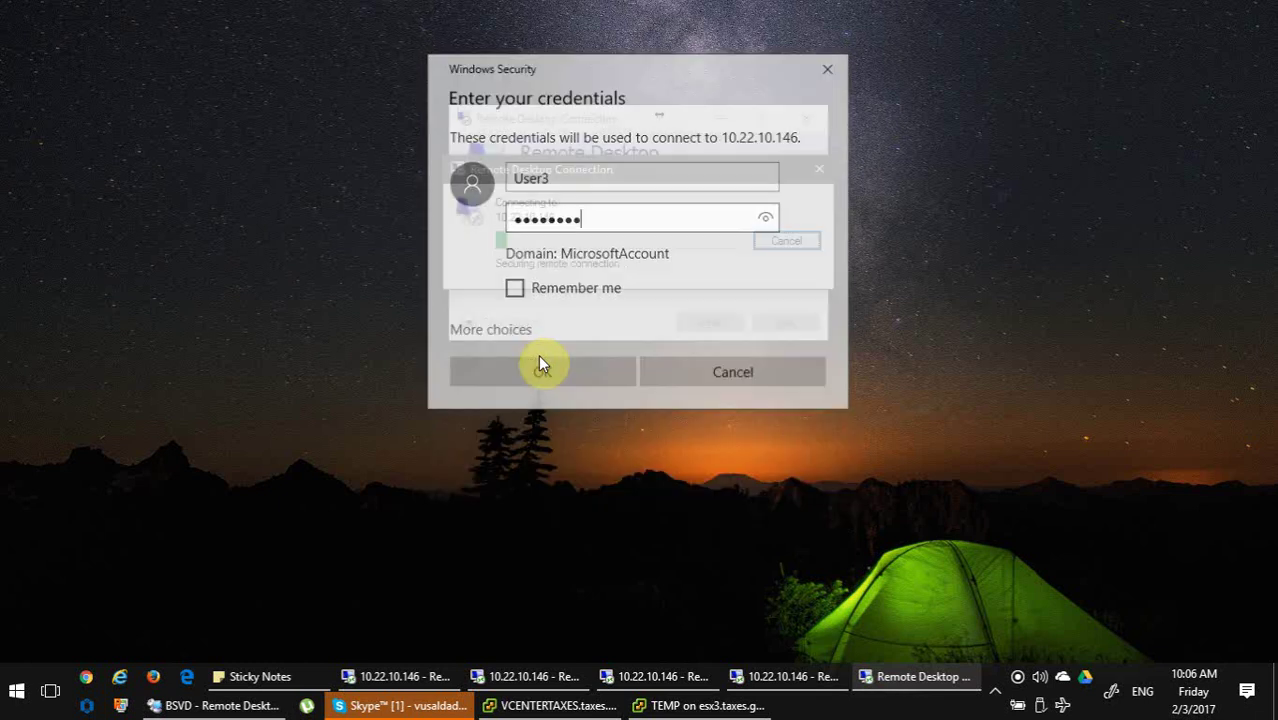
key("Return")
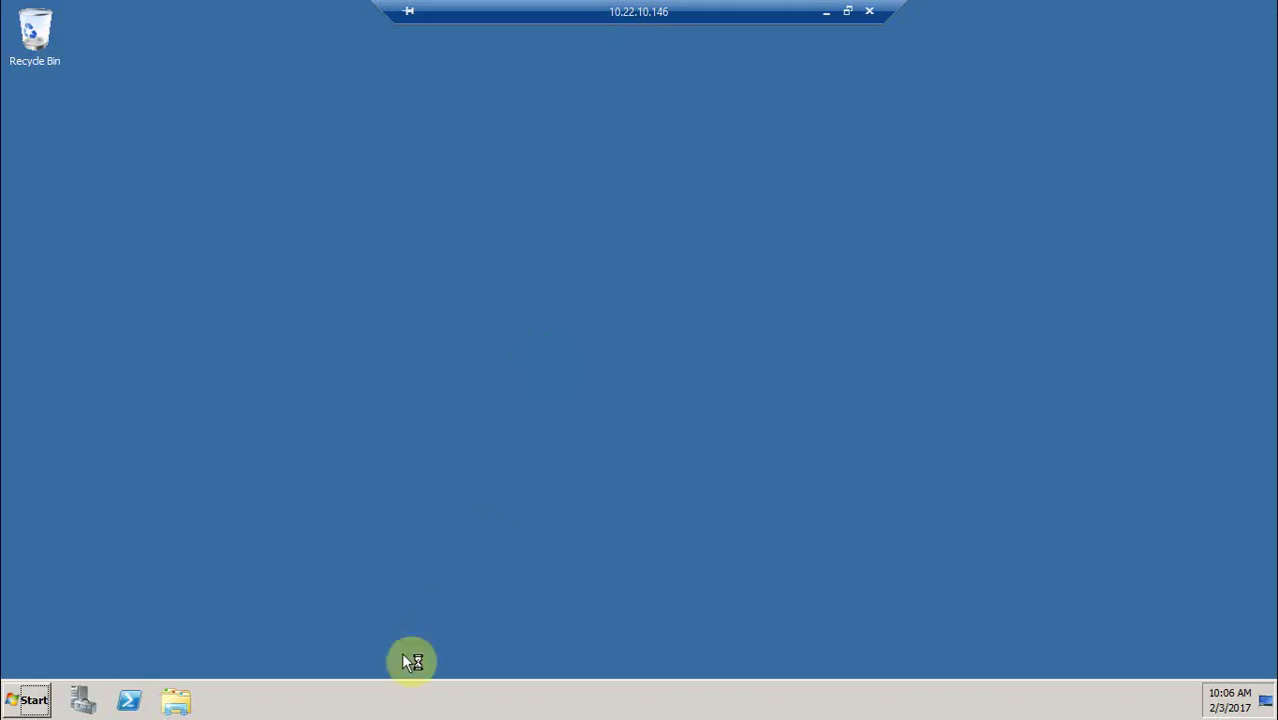
Step: Check the logged-on users in an enlarged Task Manager within the User3 session, reversing the user sort order and widening the User column
right_click(368, 703)
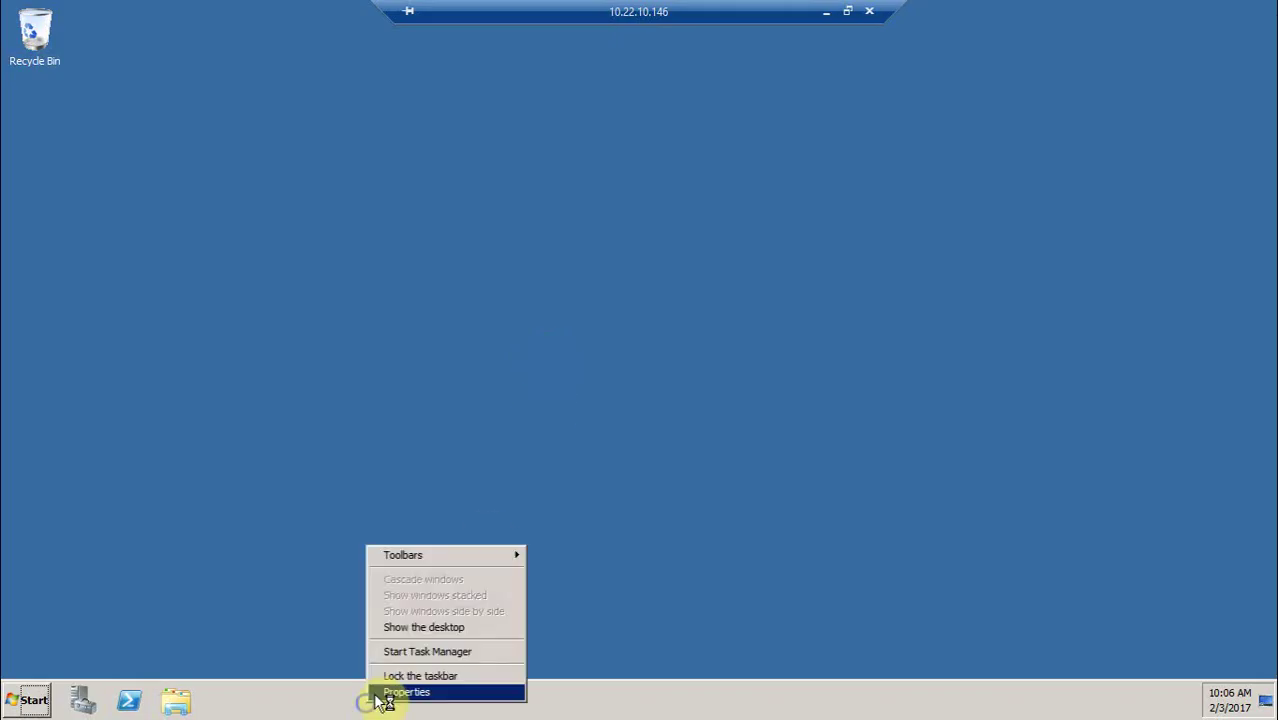
left_click(422, 650)
left_click(340, 64)
left_click(251, 257)
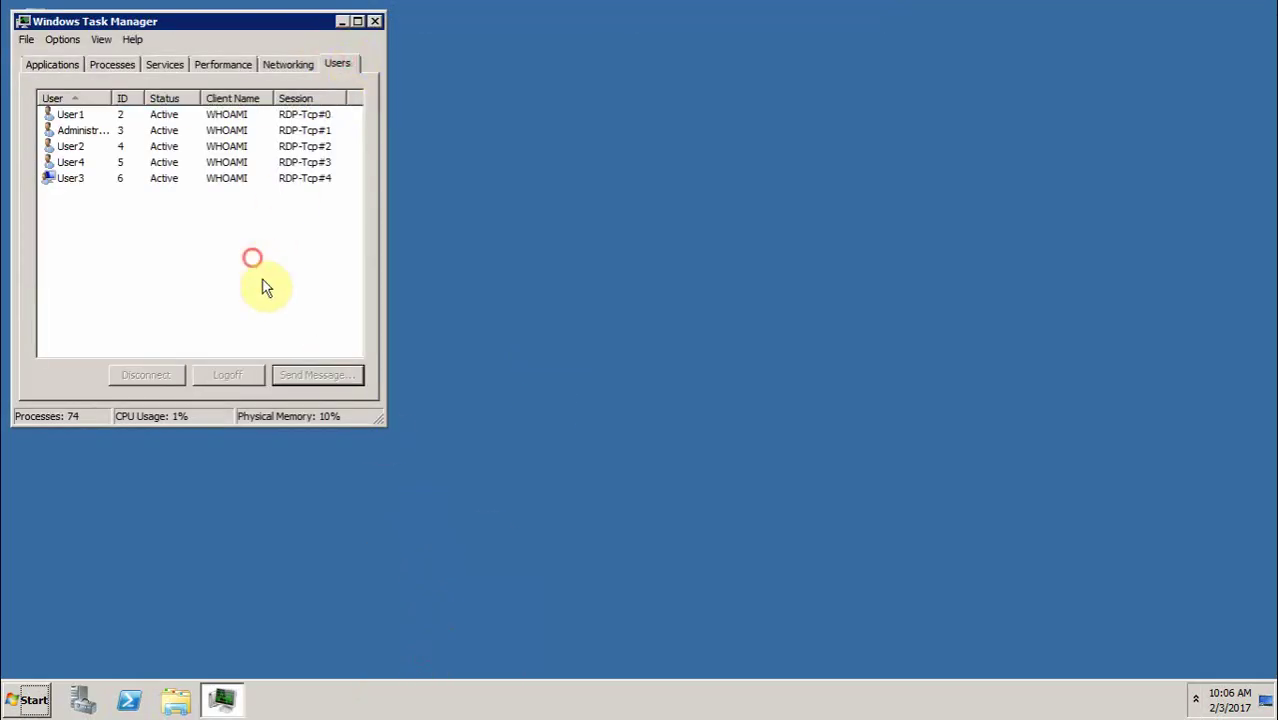
left_click_drag(381, 420, 525, 562)
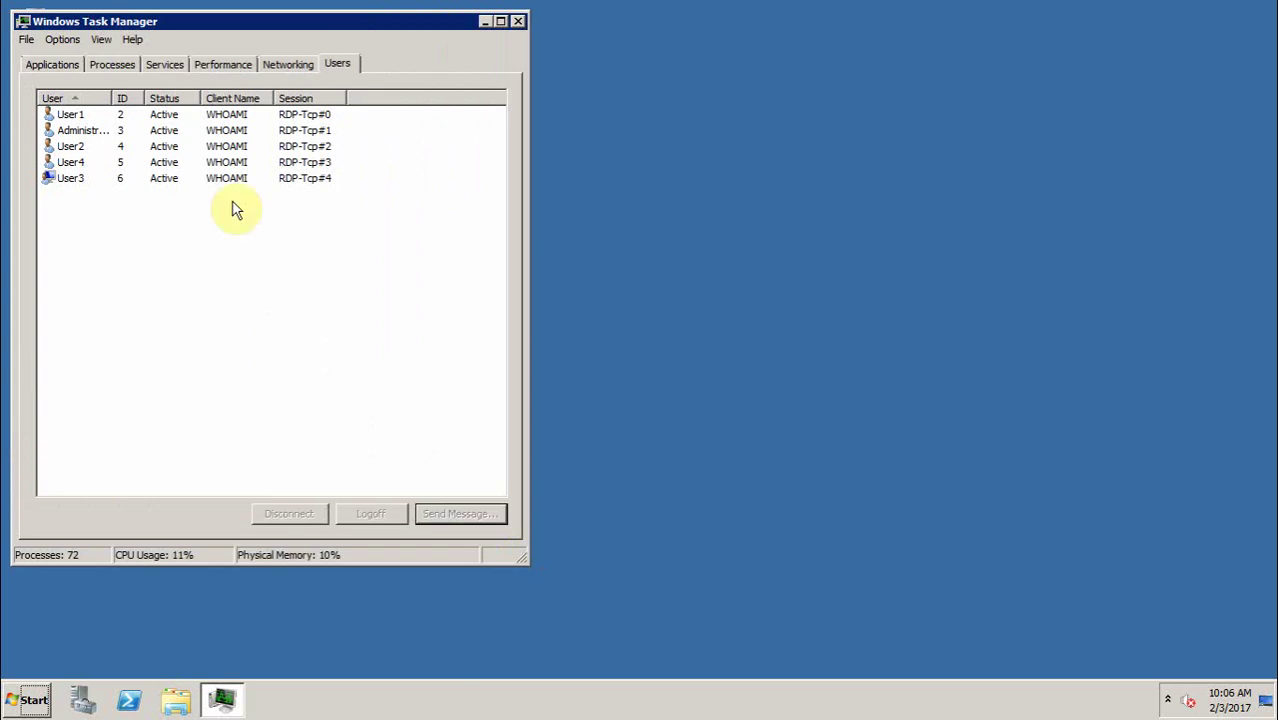
left_click(88, 99)
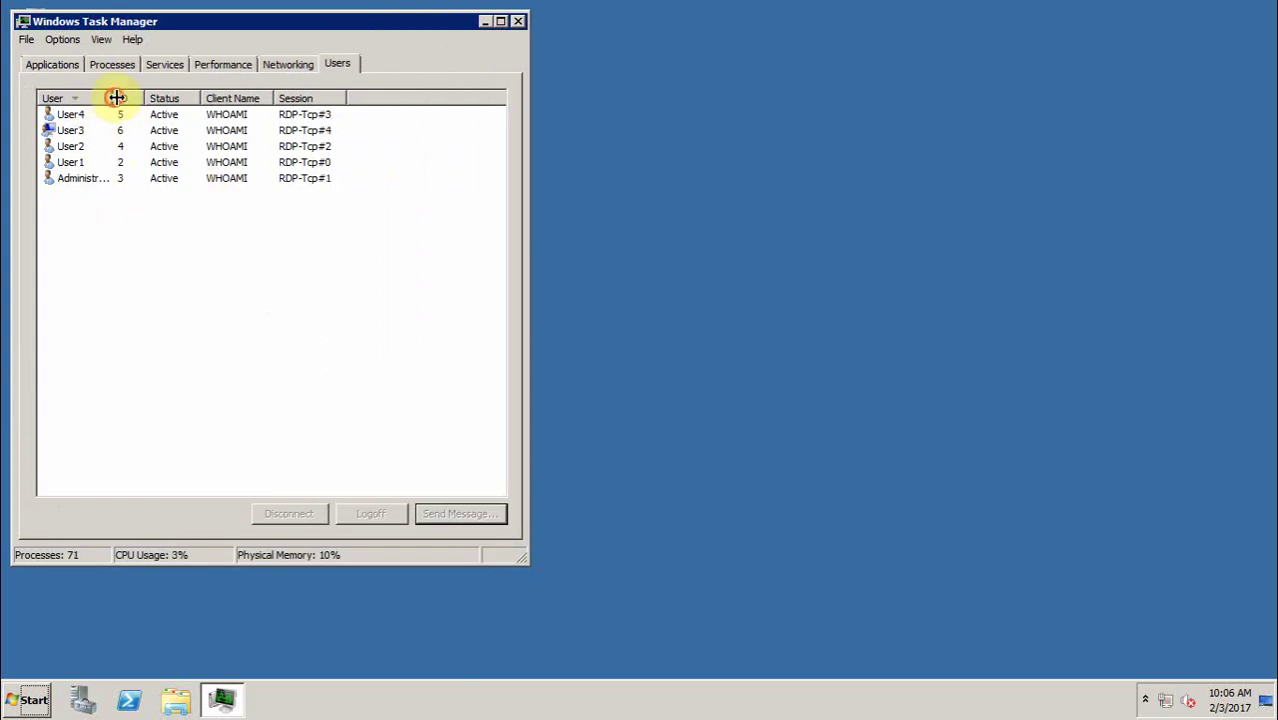
left_click_drag(112, 99, 164, 99)
left_click(251, 278)
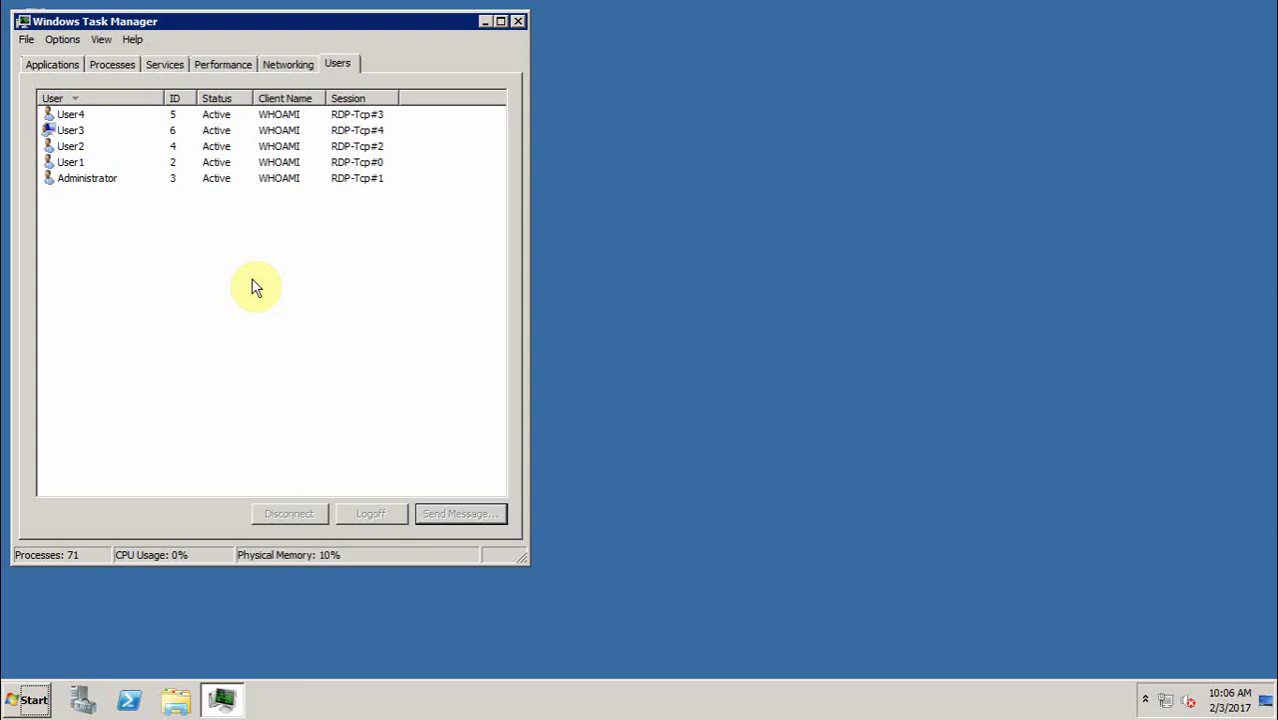
mouse_move(1135, 9)
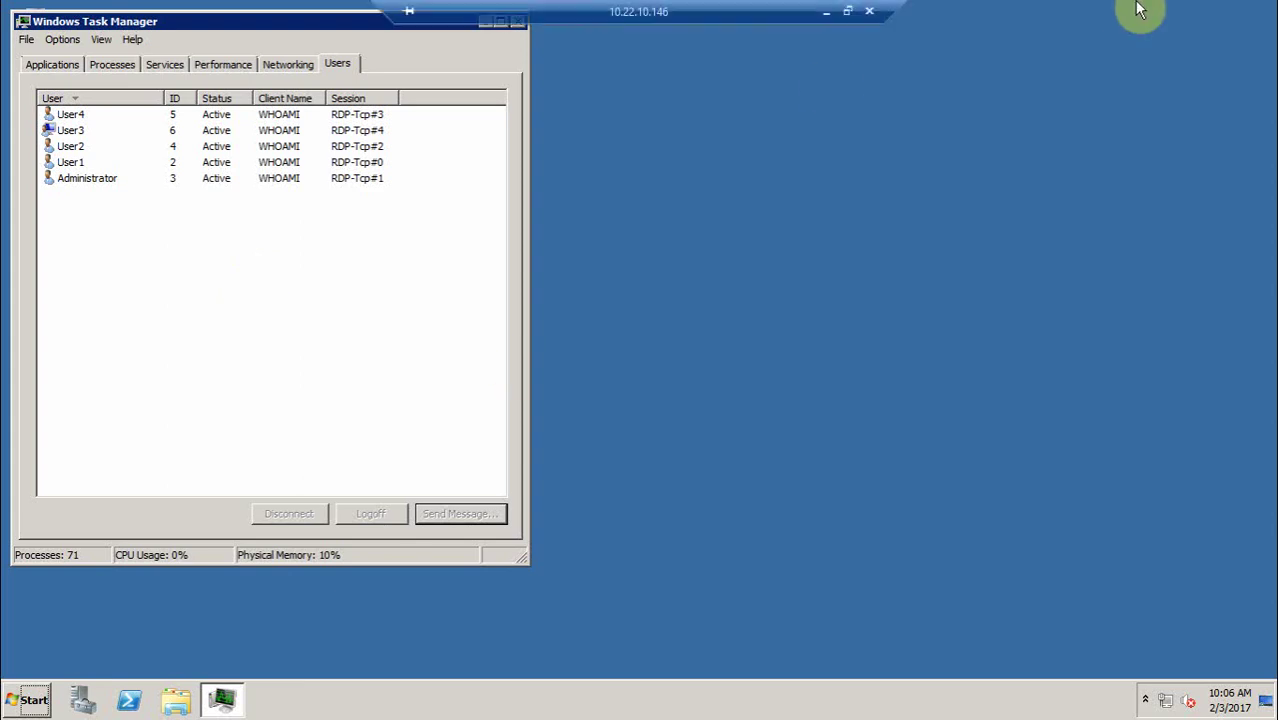